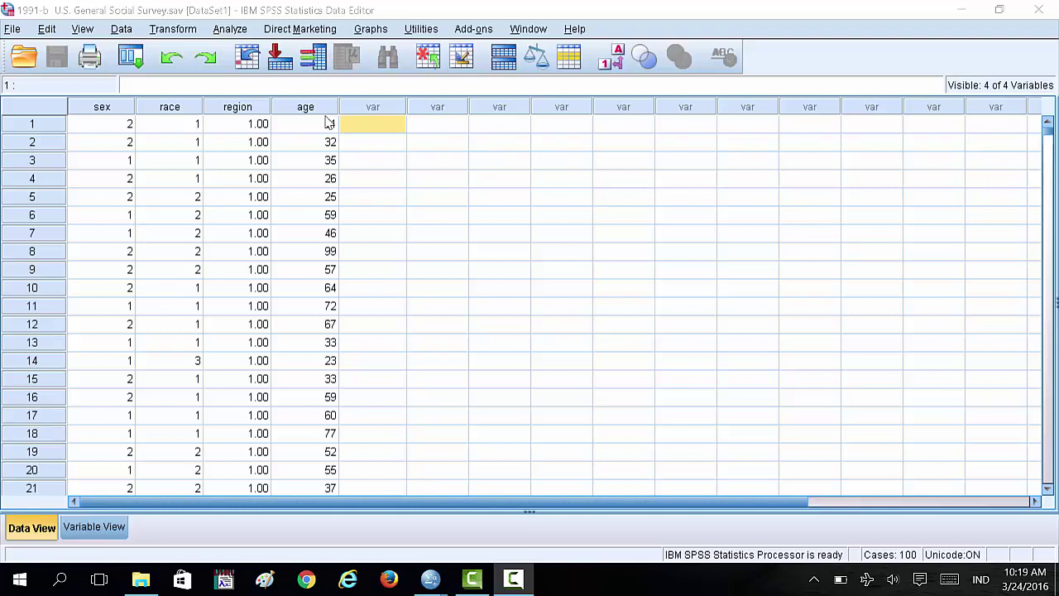
Look through the respondents' ages in the age column of the survey data
{"action": "left_click", "coordinate": [305, 109]}
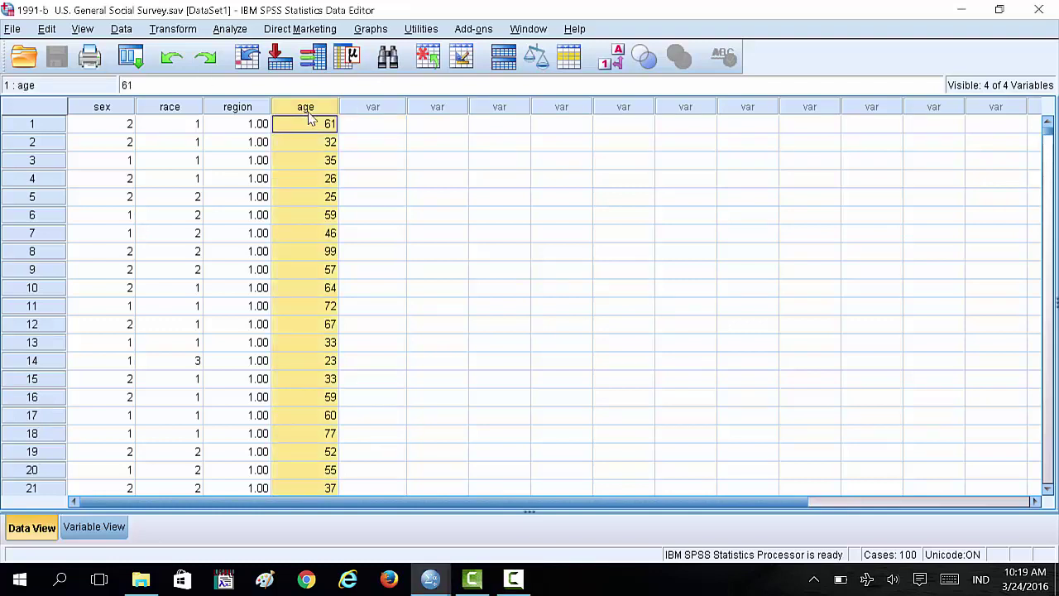
{"action": "scroll", "coordinate": [326, 147], "scroll_direction": "down", "scroll_amount": 3}
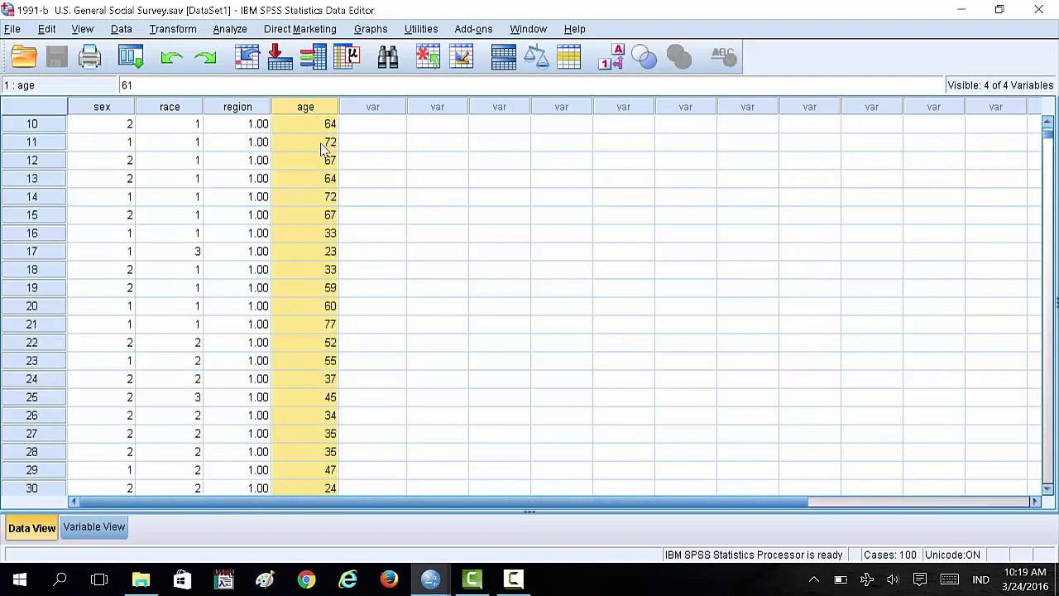
{"action": "scroll", "coordinate": [326, 146], "scroll_direction": "up", "scroll_amount": 3}
{"action": "left_click", "coordinate": [311, 147]}
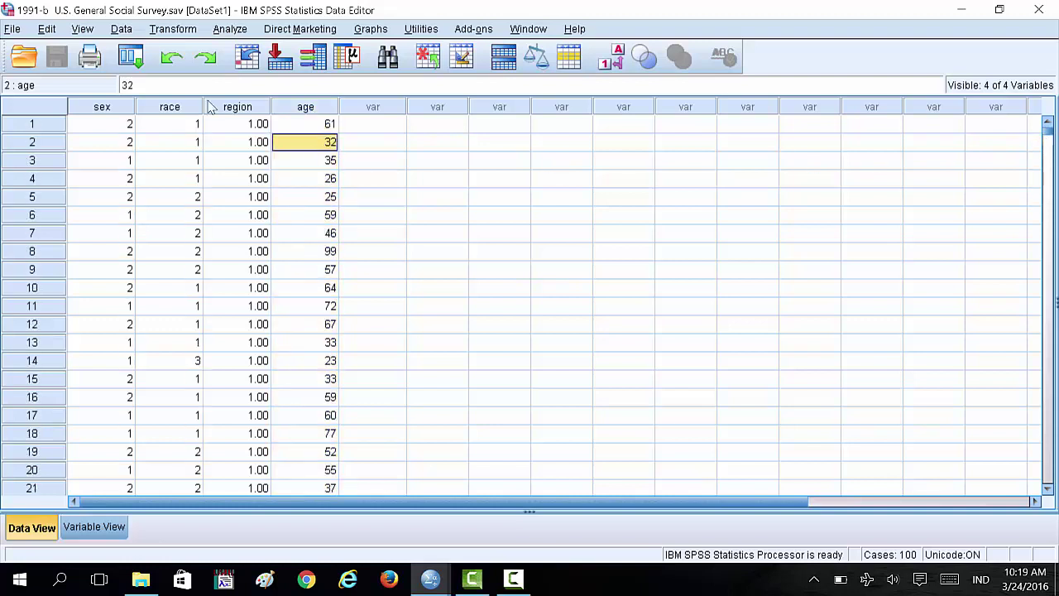
{"action": "left_click", "coordinate": [308, 110]}
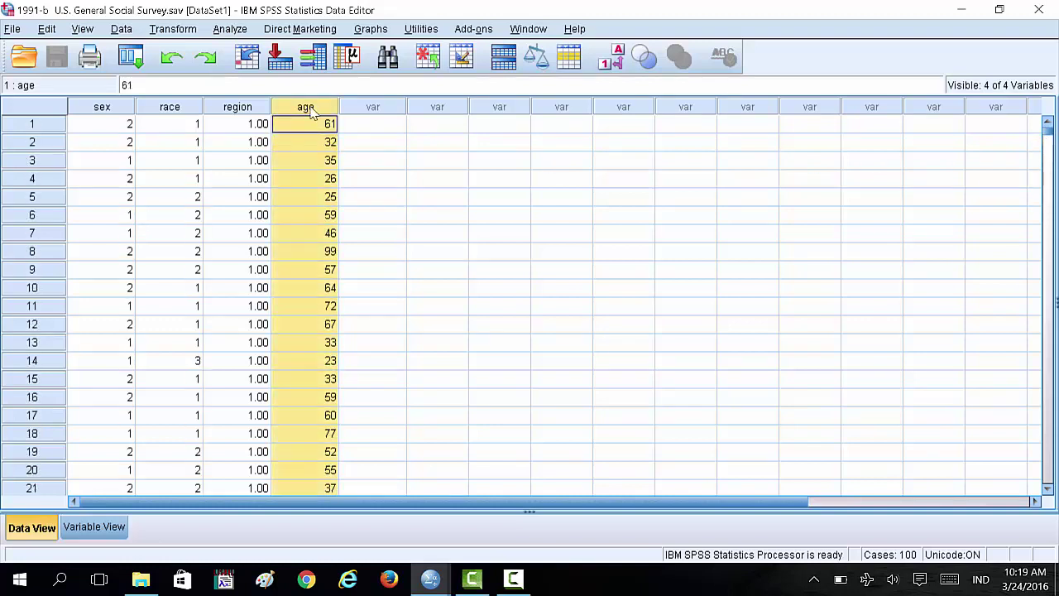
{"action": "scroll", "coordinate": [322, 199], "scroll_direction": "down", "scroll_amount": 18}
{"action": "scroll", "coordinate": [322, 199], "scroll_direction": "down", "scroll_amount": 5}
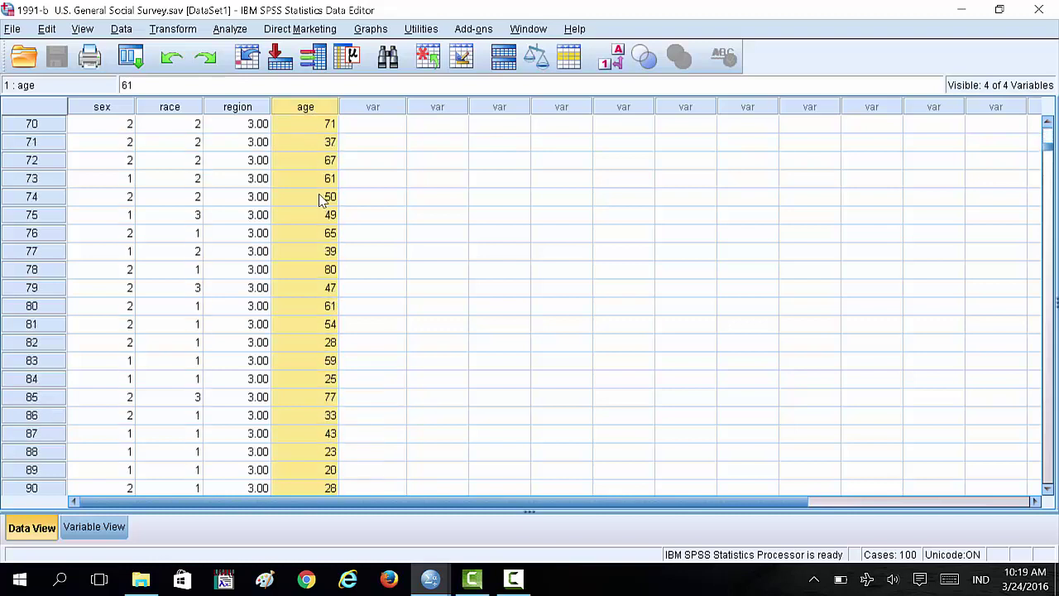
{"action": "scroll", "coordinate": [321, 196], "scroll_direction": "up", "scroll_amount": 20}
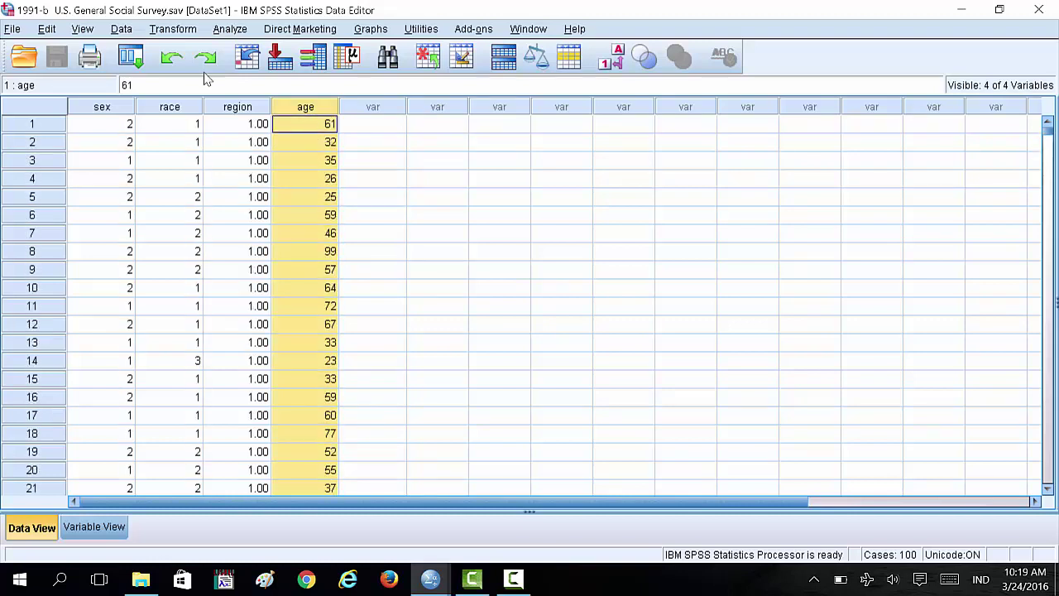
{"action": "left_click", "coordinate": [311, 157]}
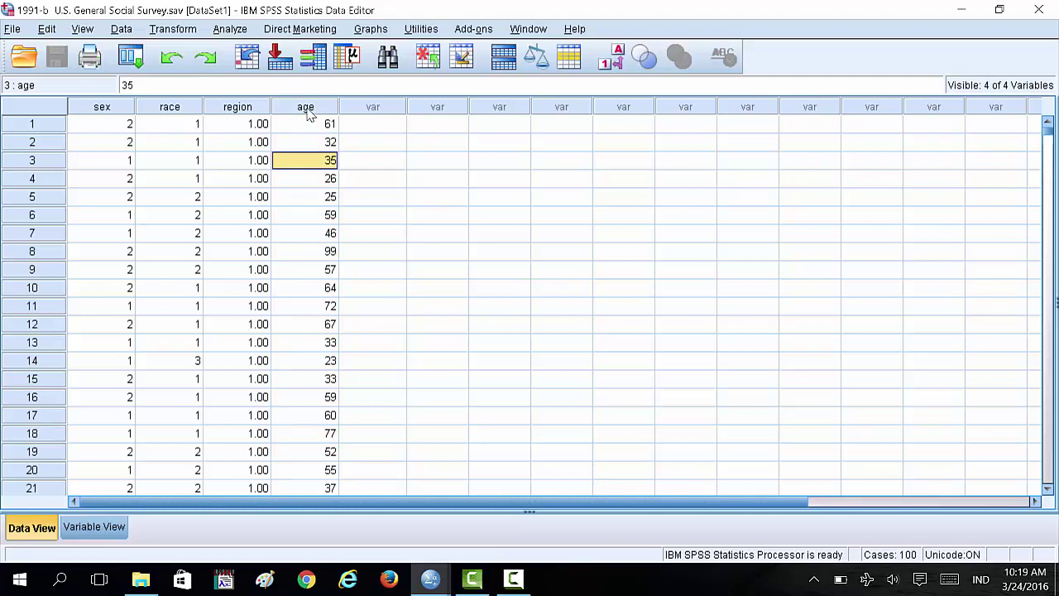
{"action": "left_click", "coordinate": [306, 110]}
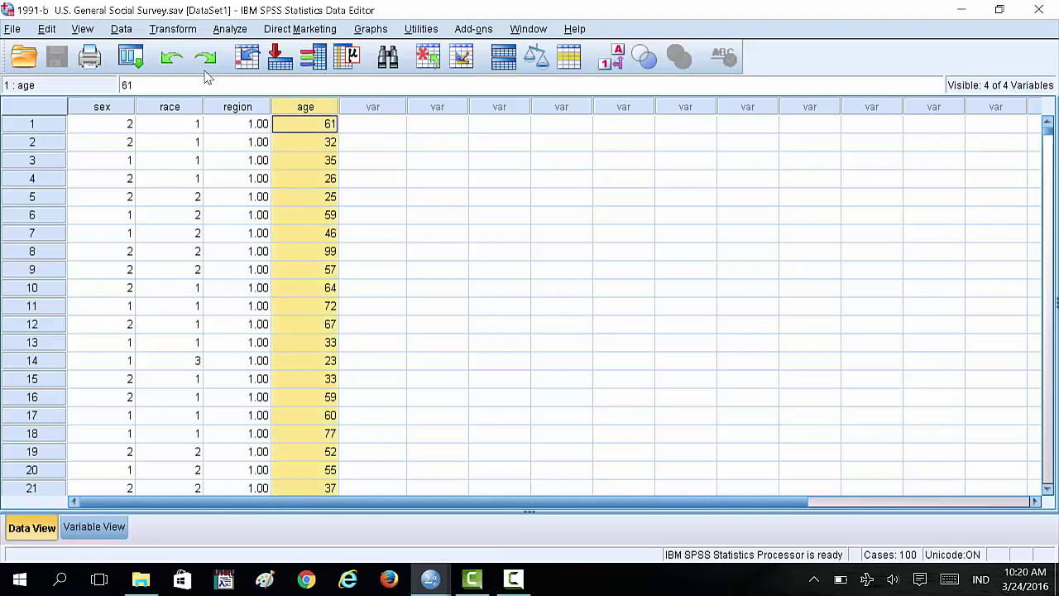
Run Descriptives with the default statistics on the Age of Respondent variable
{"action": "left_click", "coordinate": [229, 29]}
{"action": "mouse_move", "coordinate": [371, 71]}
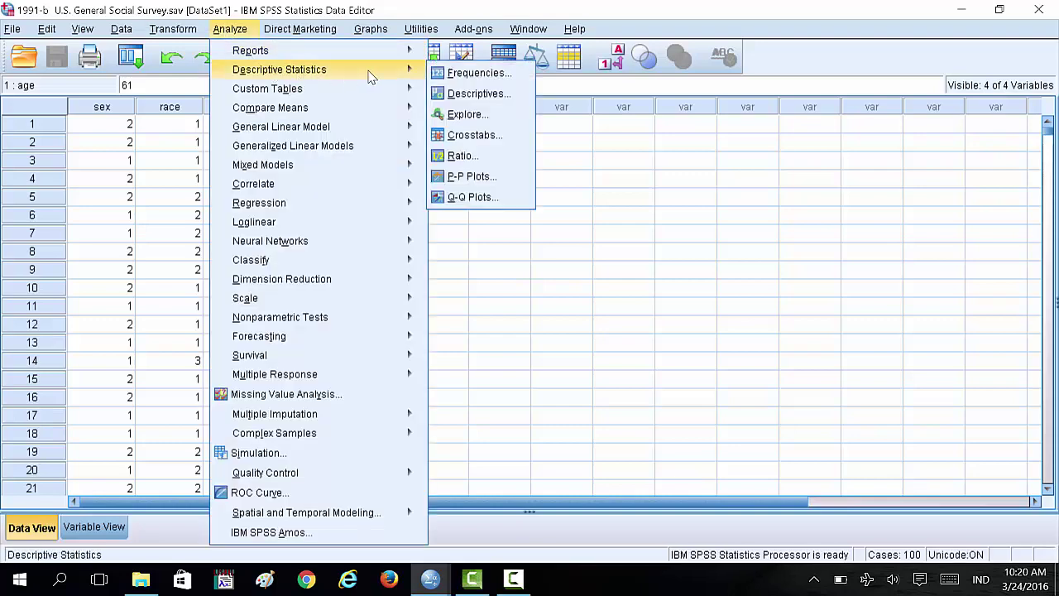
{"action": "left_click", "coordinate": [468, 94]}
{"action": "left_click", "coordinate": [177, 209]}
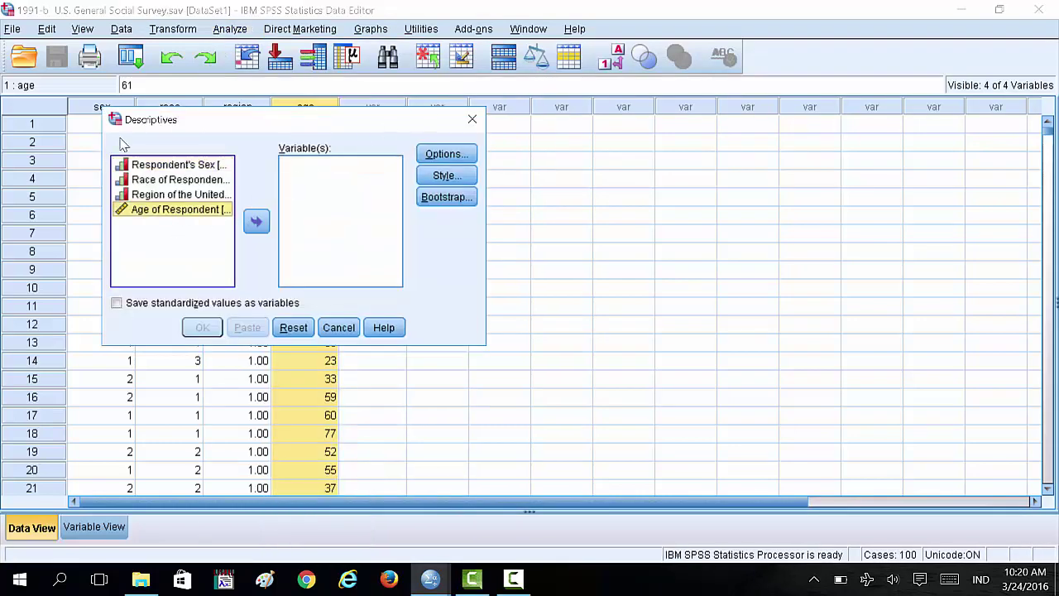
{"action": "left_click", "coordinate": [256, 220]}
{"action": "left_click", "coordinate": [203, 326]}
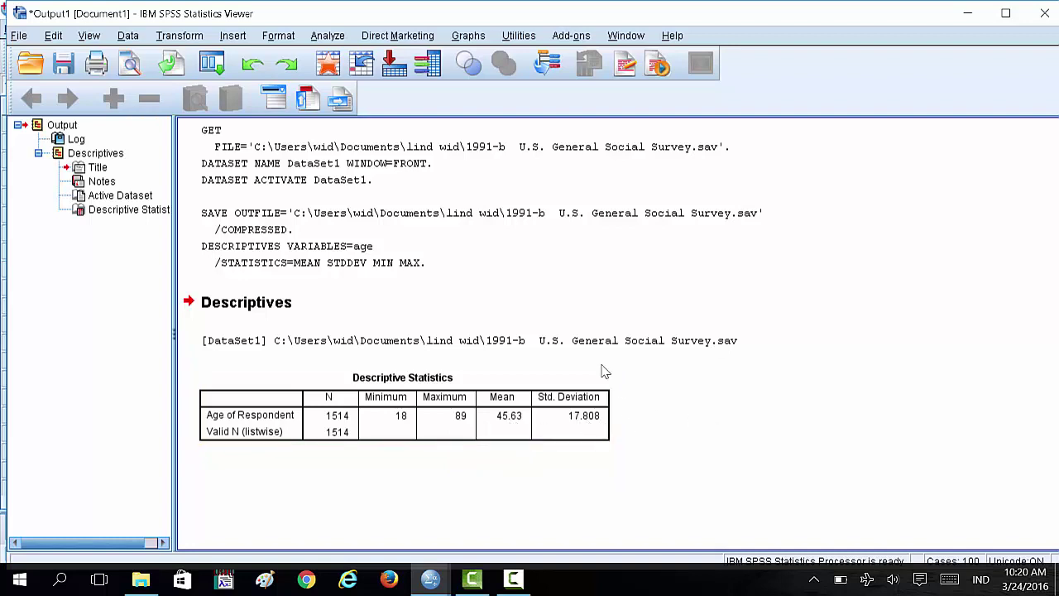
Return from the output to the survey data and review the age column
{"action": "mouse_move", "coordinate": [431, 582]}
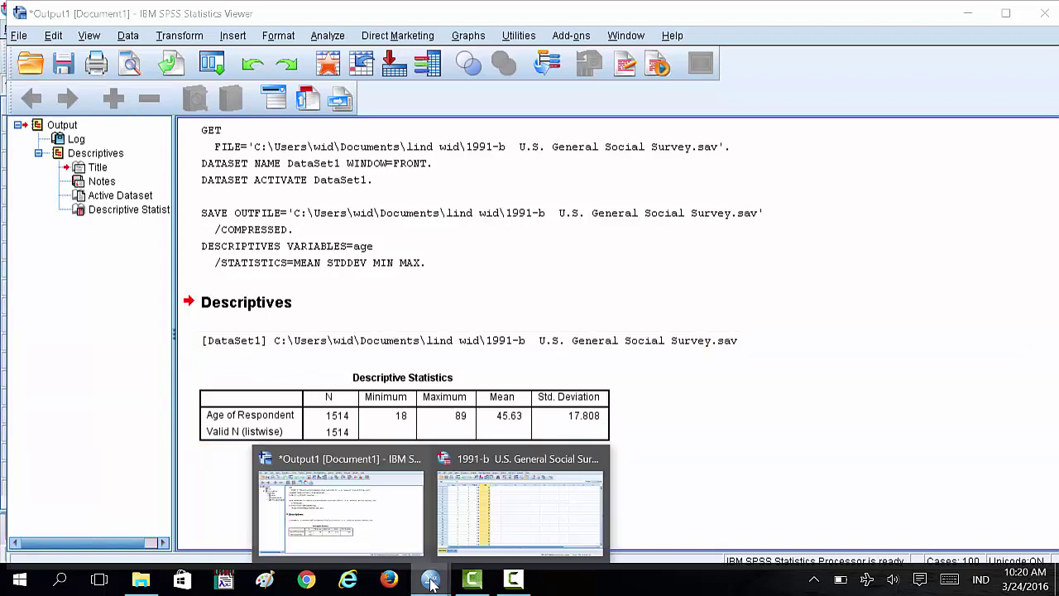
{"action": "left_click", "coordinate": [496, 529]}
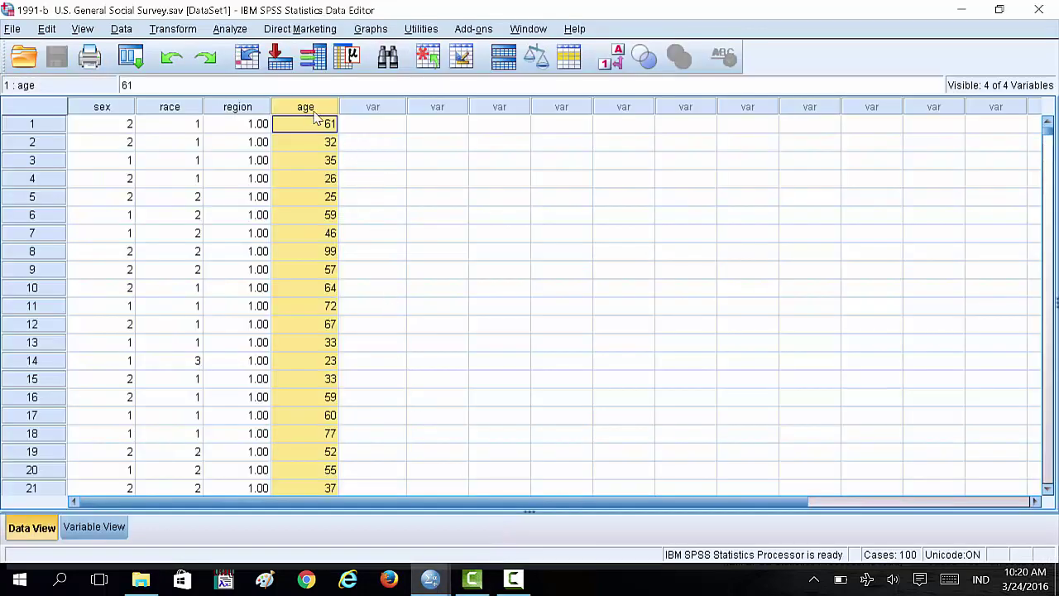
{"action": "left_click", "coordinate": [313, 138]}
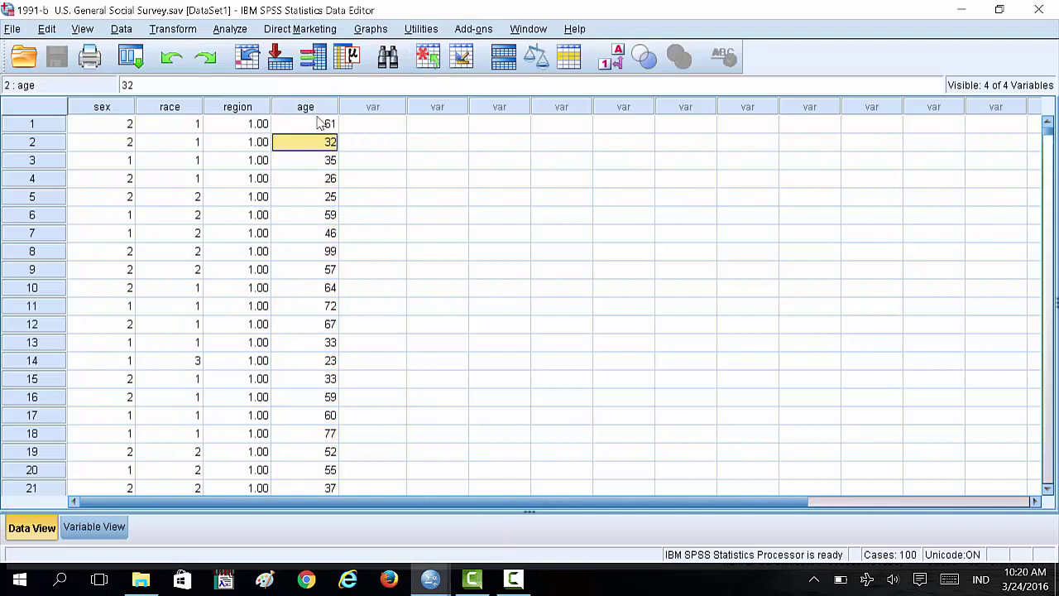
{"action": "left_click", "coordinate": [318, 109]}
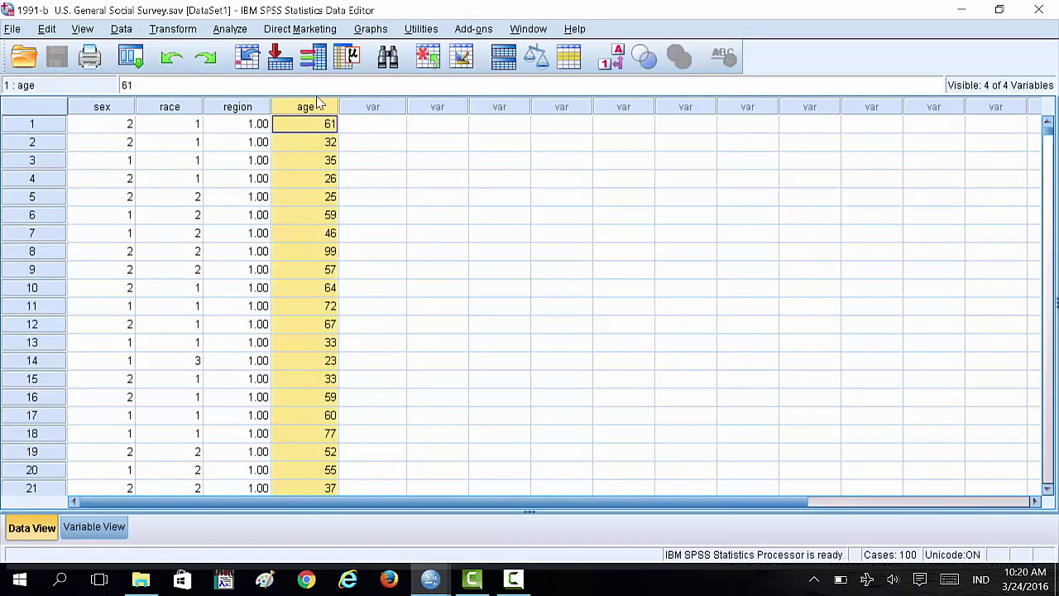
{"action": "left_click", "coordinate": [306, 175]}
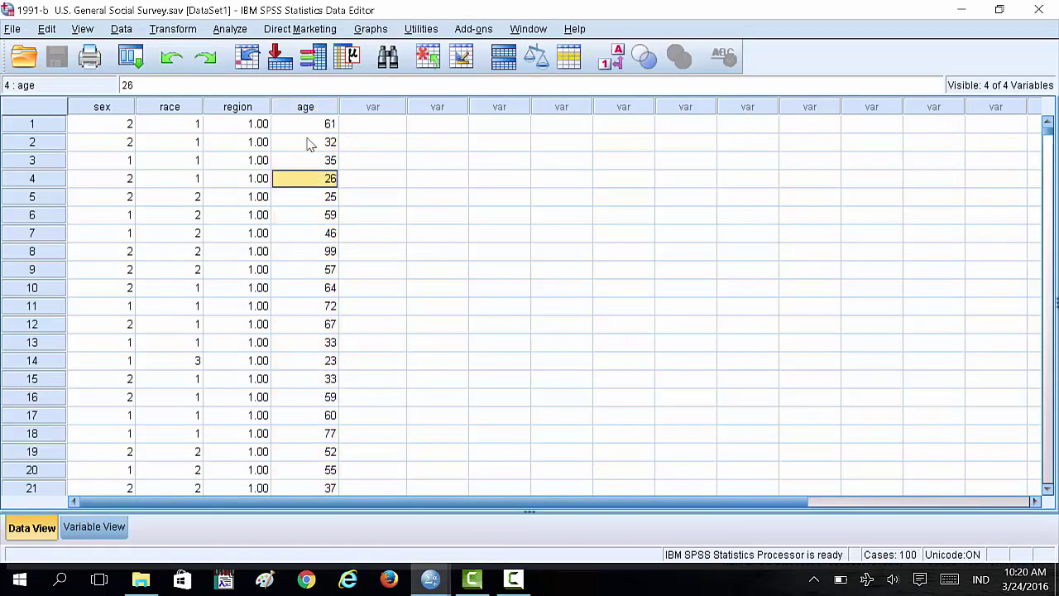
{"action": "left_click", "coordinate": [314, 112]}
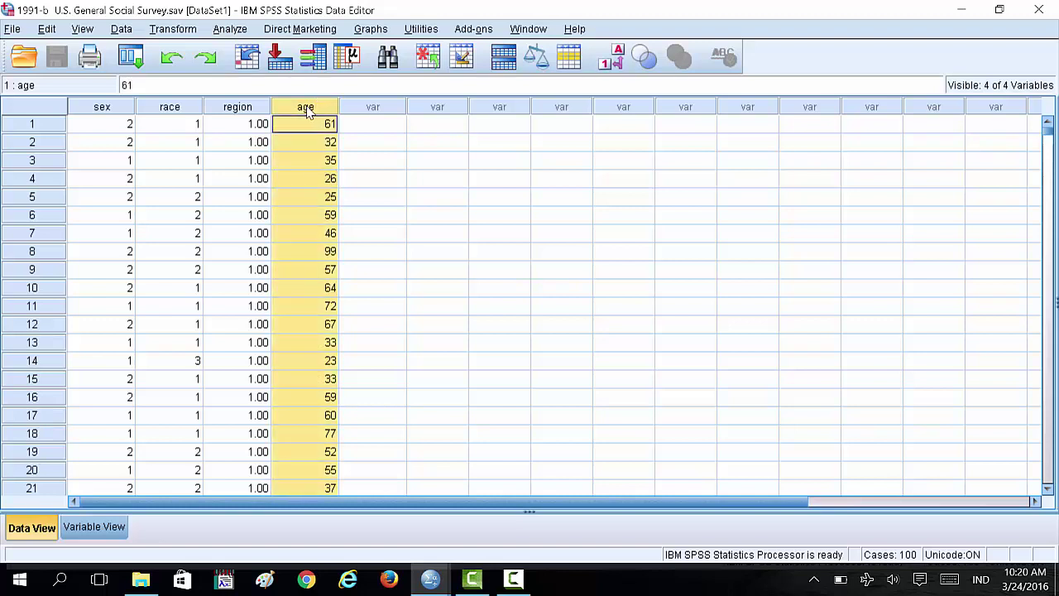
Start Visual Binning with Age of Respondent as the variable to bin and scan its cases
{"action": "left_click", "coordinate": [176, 30]}
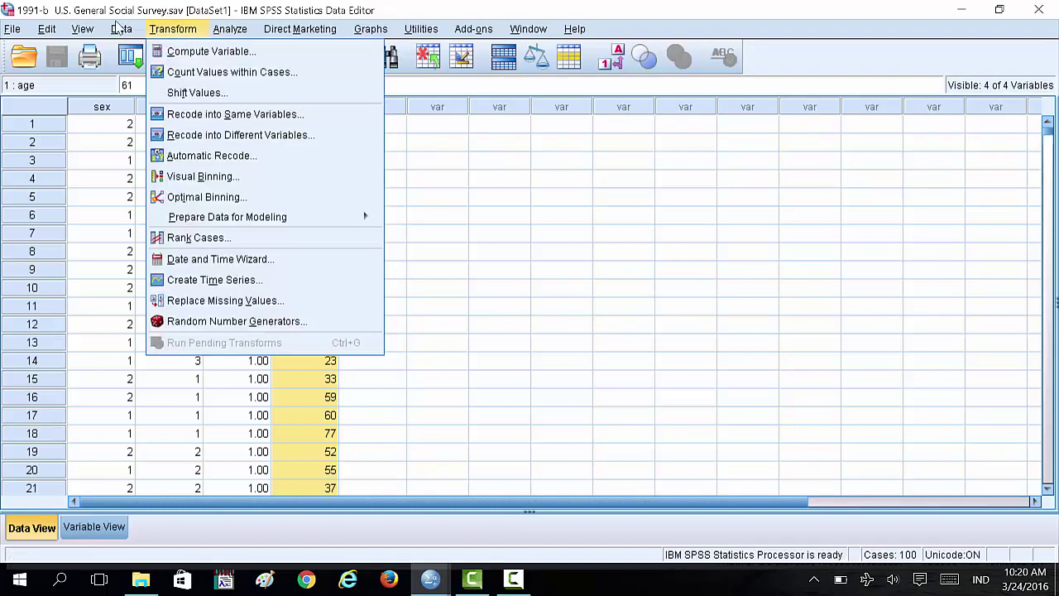
{"action": "left_click", "coordinate": [211, 180]}
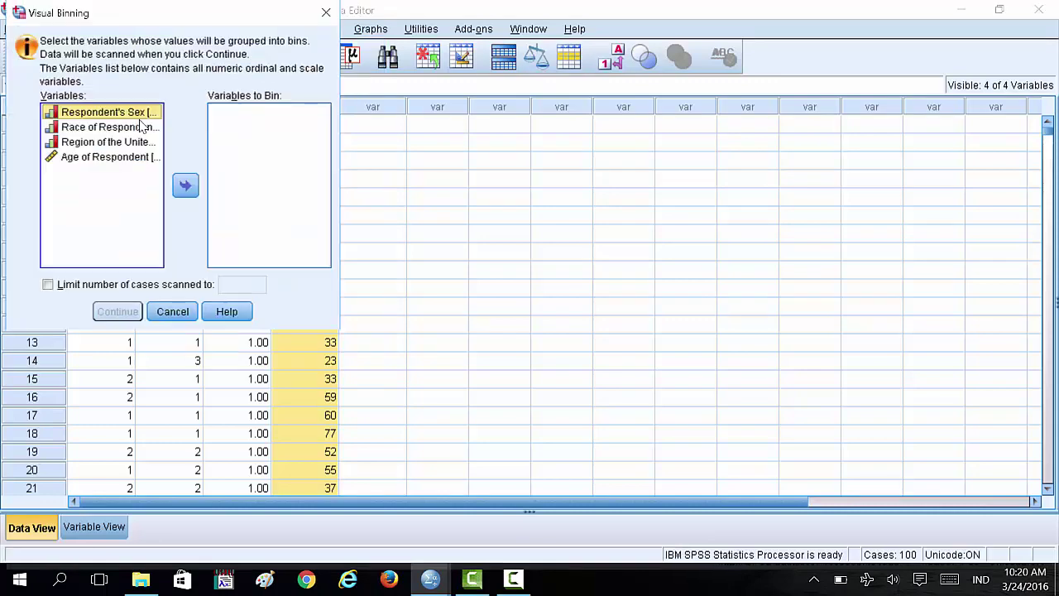
{"action": "left_click", "coordinate": [123, 159]}
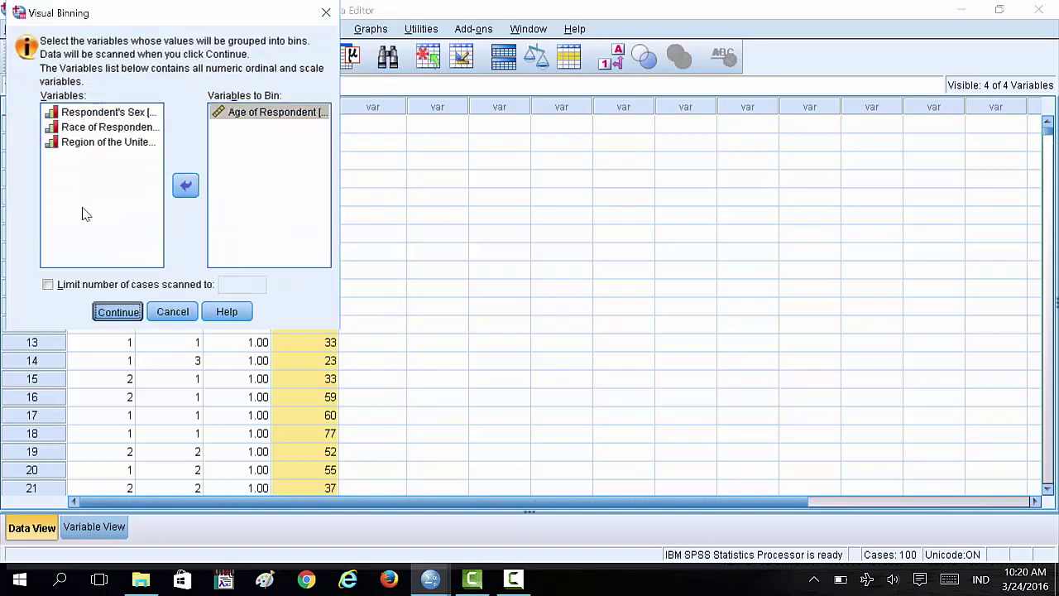
{"action": "key", "text": "Return"}
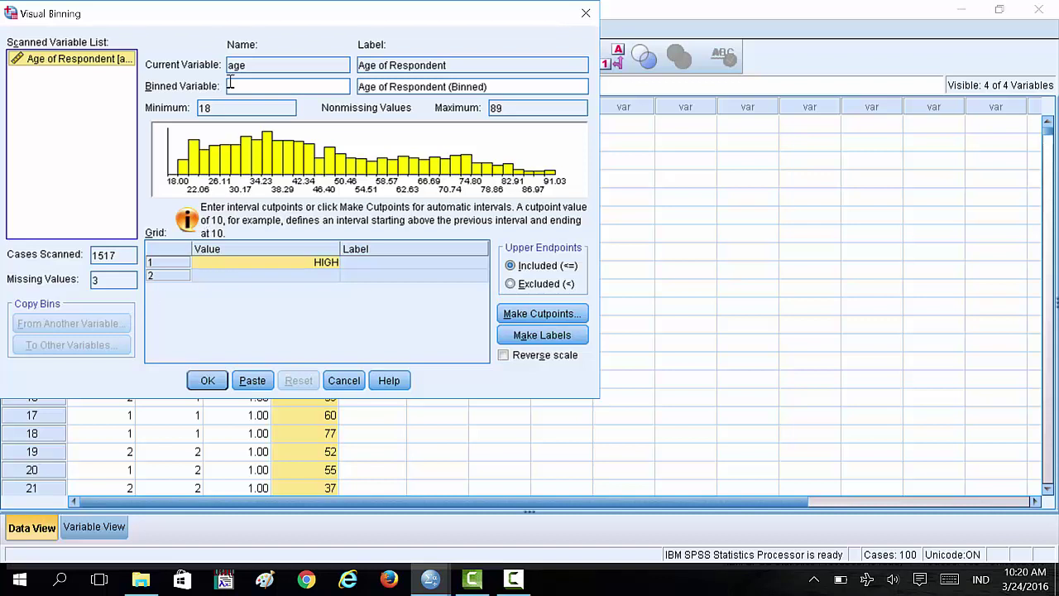
Name the binned variable Age2
{"action": "left_click_drag", "start_coordinate": [151, 13], "coordinate": [282, 13]}
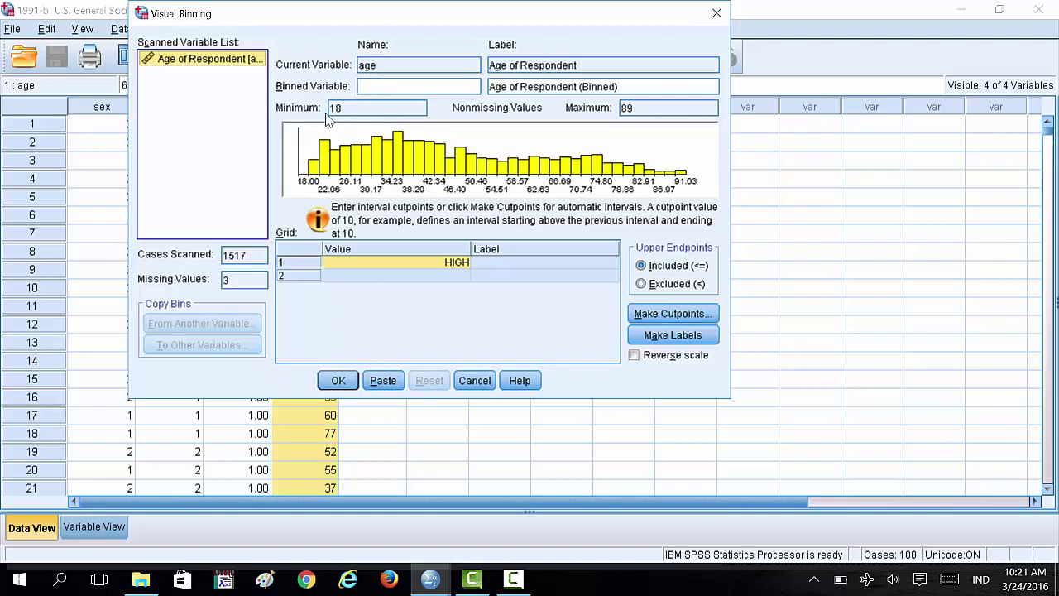
{"action": "left_click", "coordinate": [406, 86]}
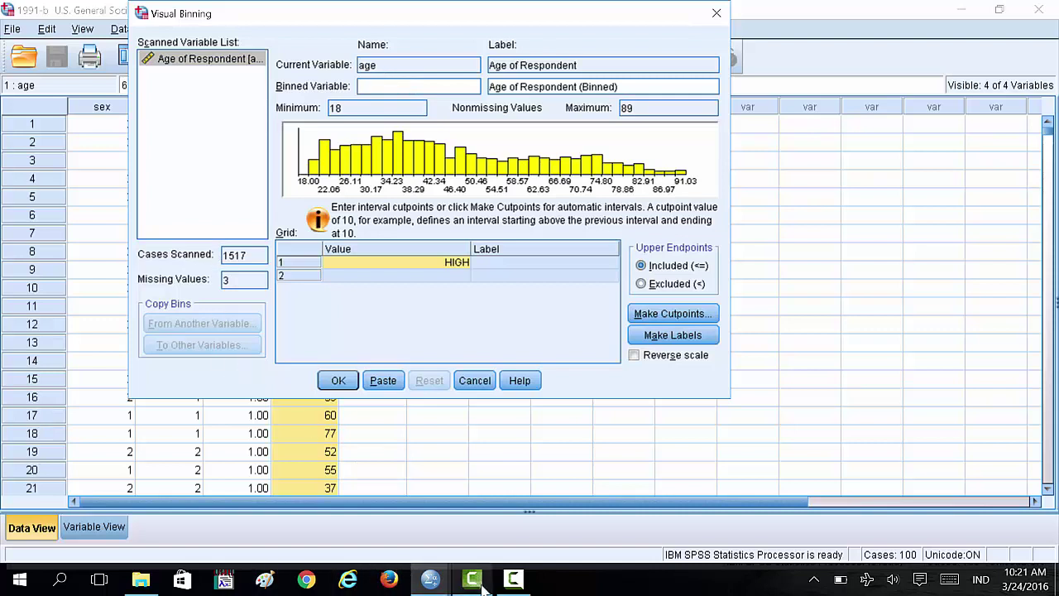
{"action": "left_click", "coordinate": [511, 580]}
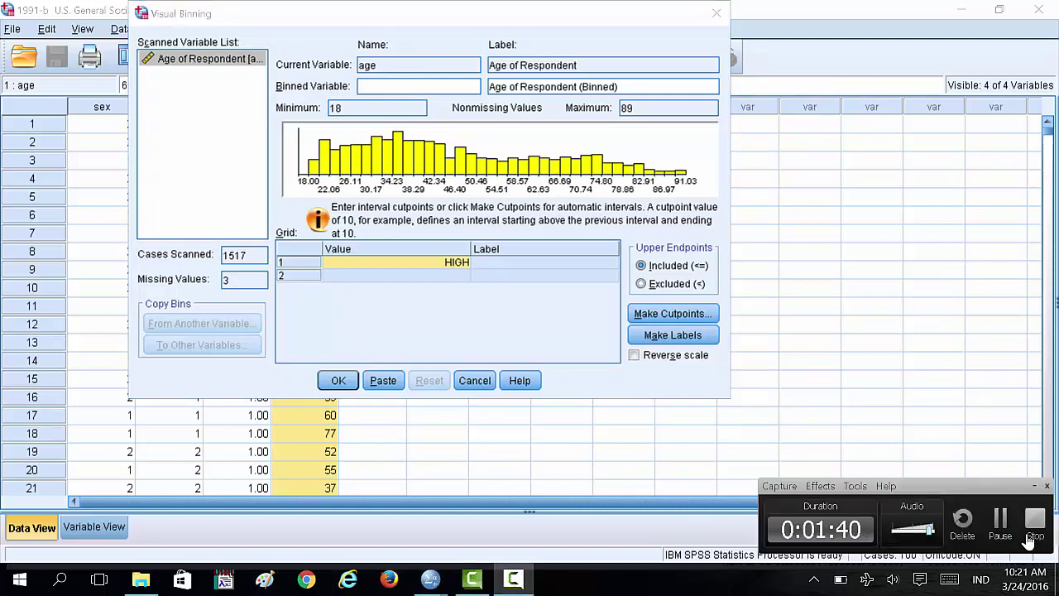
{"action": "left_click", "coordinate": [1002, 526]}
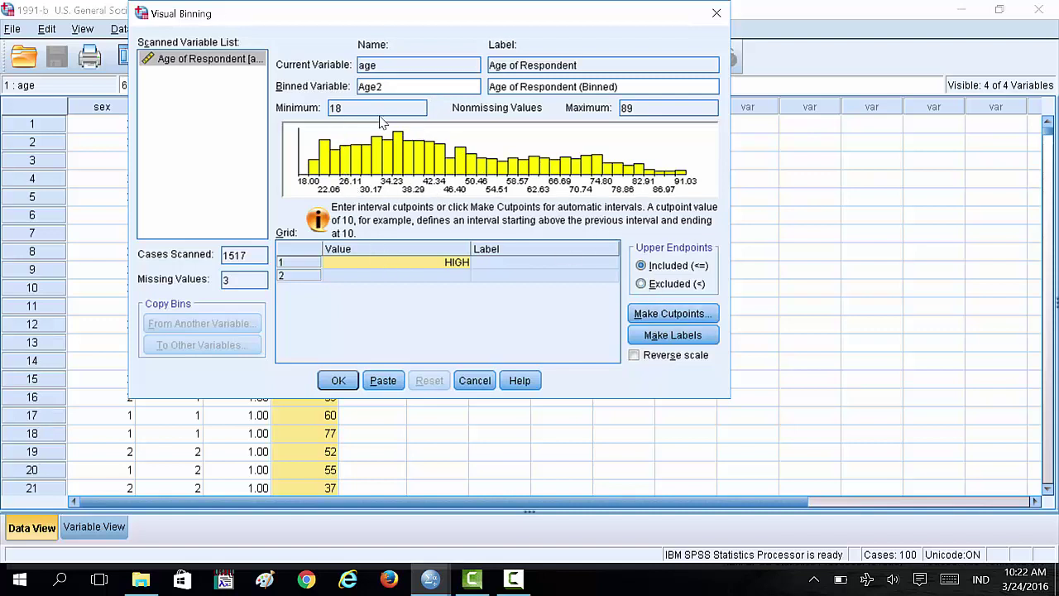
Make equal-width cutpoints for the age bins with the first cutpoint at 30, 5 cutpoints and a width of 10
{"action": "left_click", "coordinate": [689, 320]}
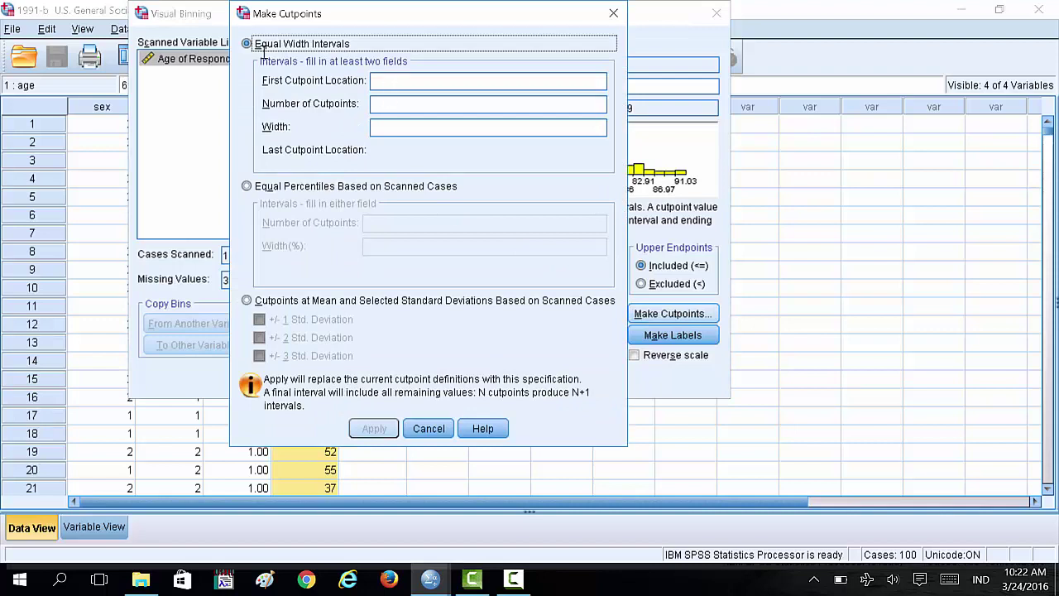
{"action": "left_click", "coordinate": [264, 52]}
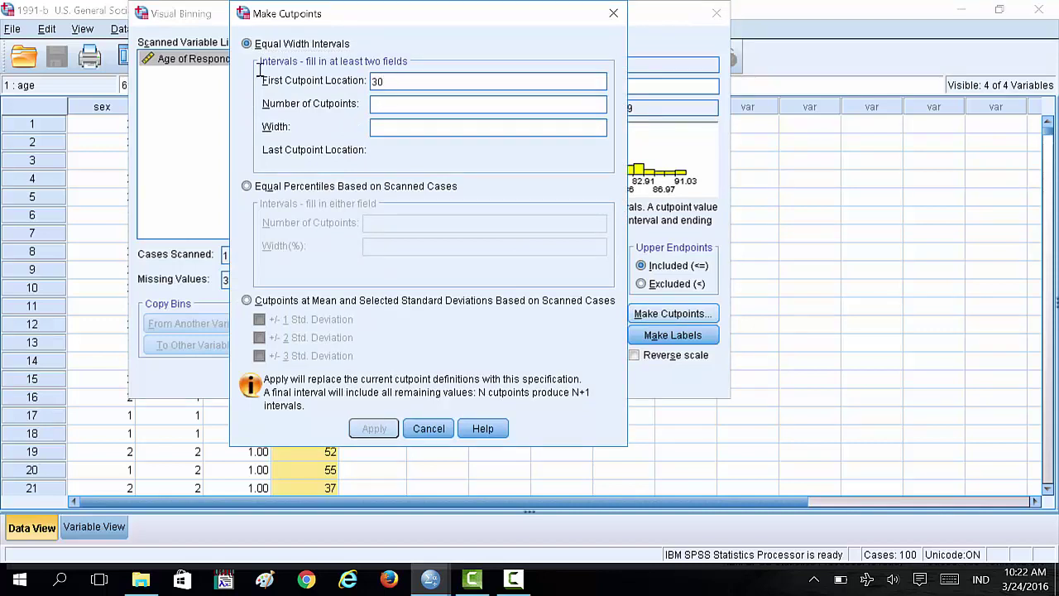
{"action": "double_click", "coordinate": [384, 129]}
{"action": "key", "text": "BackSpace"}
{"action": "key", "text": "BackSpace"}
{"action": "key", "text": "BackSpace"}
{"action": "type", "text": "0"}
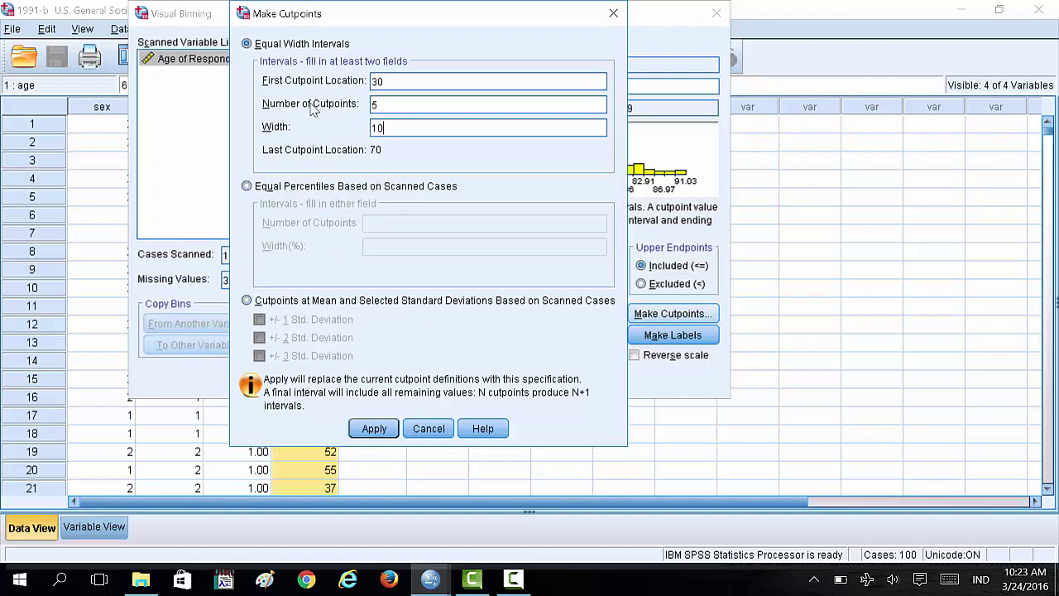
{"action": "left_click", "coordinate": [373, 428]}
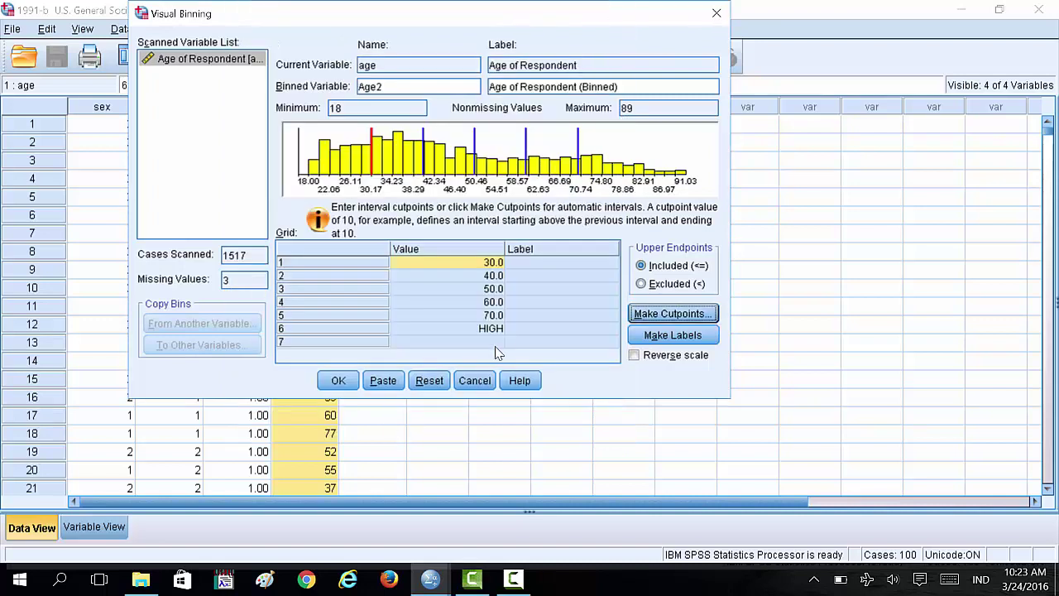
Generate labels for the age intervals automatically and create the binned variable
{"action": "left_click", "coordinate": [672, 346]}
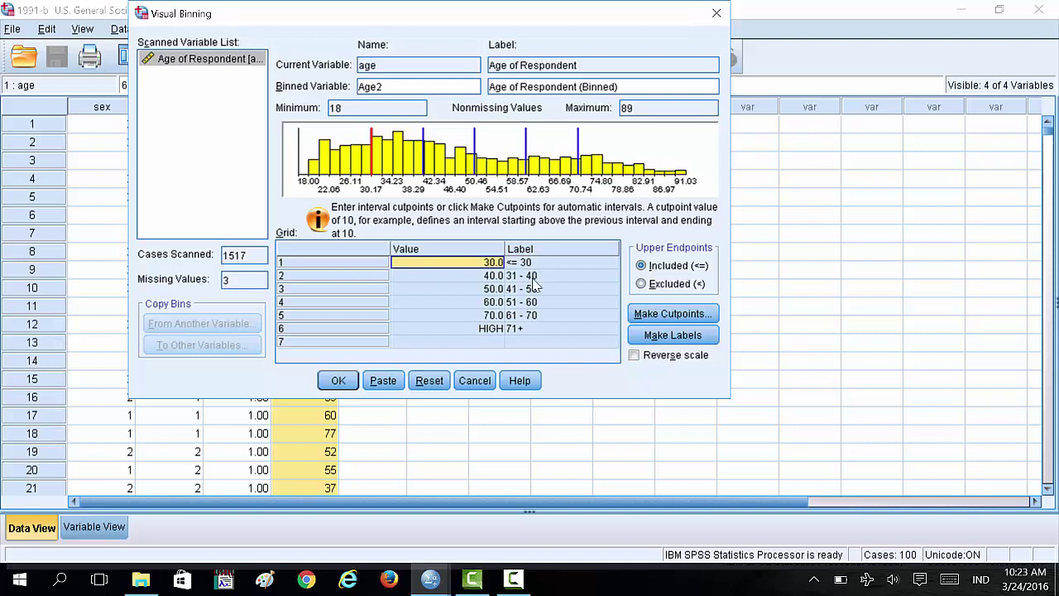
{"action": "left_click", "coordinate": [338, 382]}
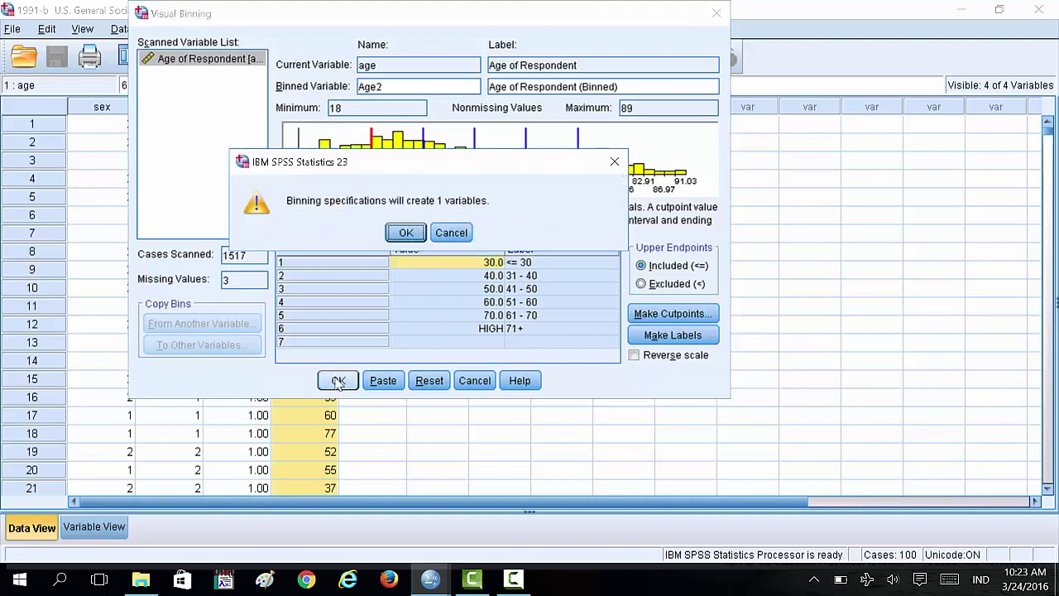
{"action": "left_click", "coordinate": [388, 233]}
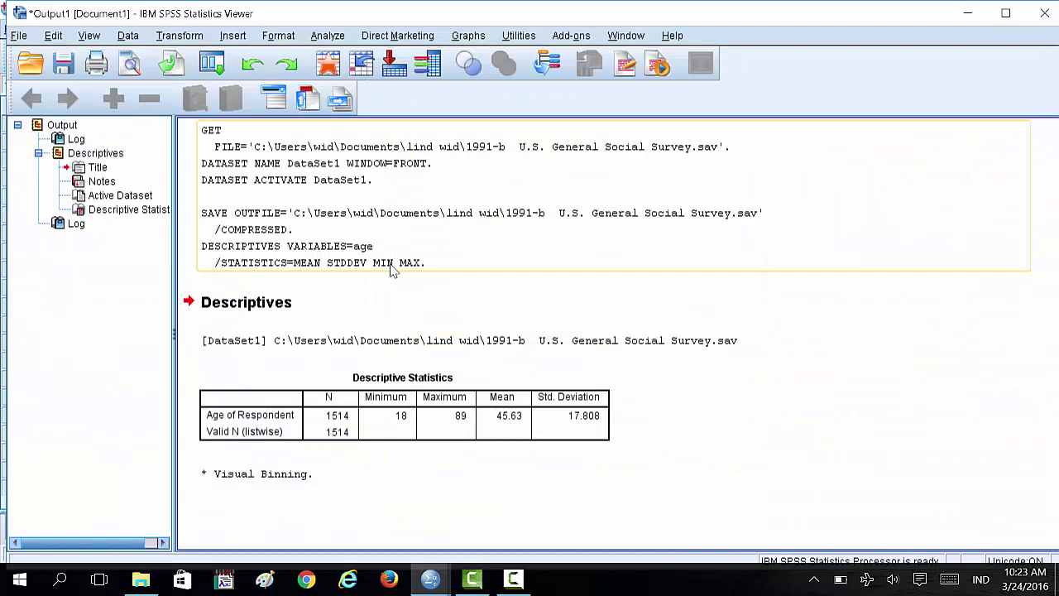
Return to the survey data and check the Age2 column and its variable definition
{"action": "mouse_move", "coordinate": [431, 579]}
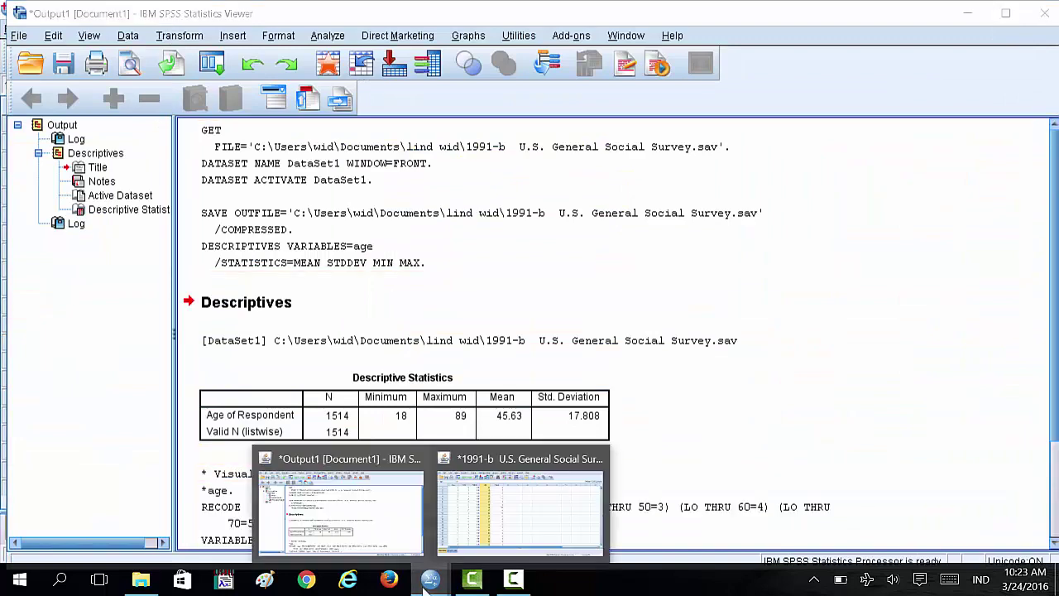
{"action": "left_click", "coordinate": [484, 532]}
{"action": "left_click", "coordinate": [410, 113]}
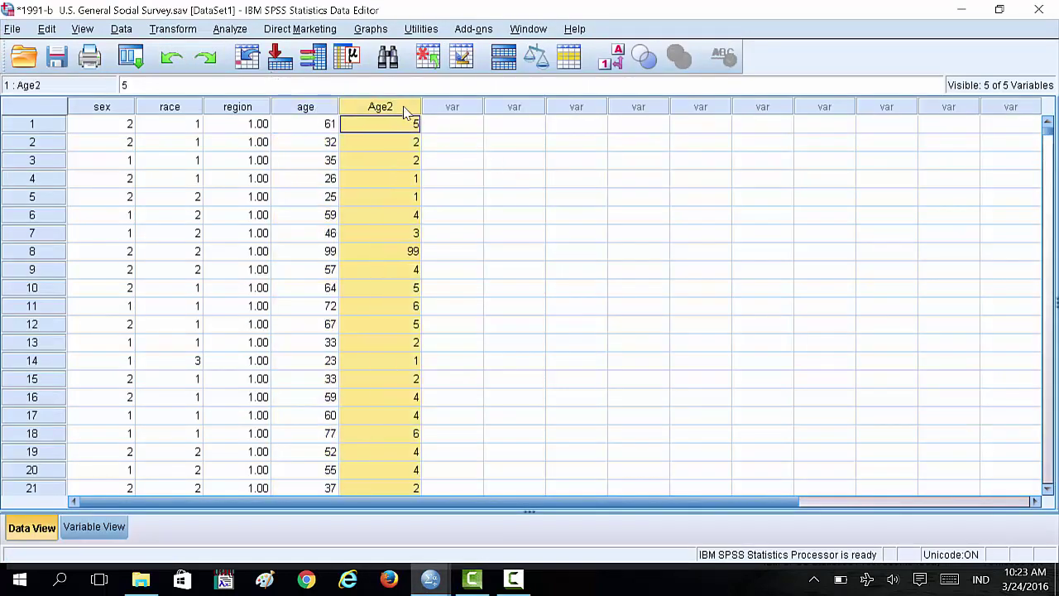
{"action": "left_click", "coordinate": [111, 528]}
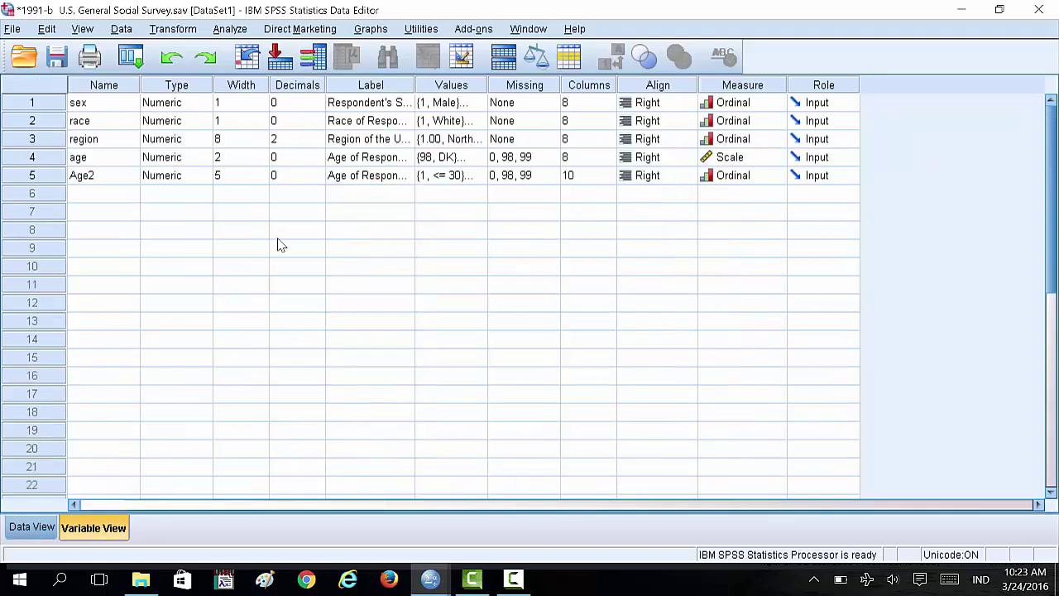
Look over the value labels assigned to the Age2 variable and leave them as they are
{"action": "left_click", "coordinate": [480, 178]}
{"action": "left_click", "coordinate": [483, 175]}
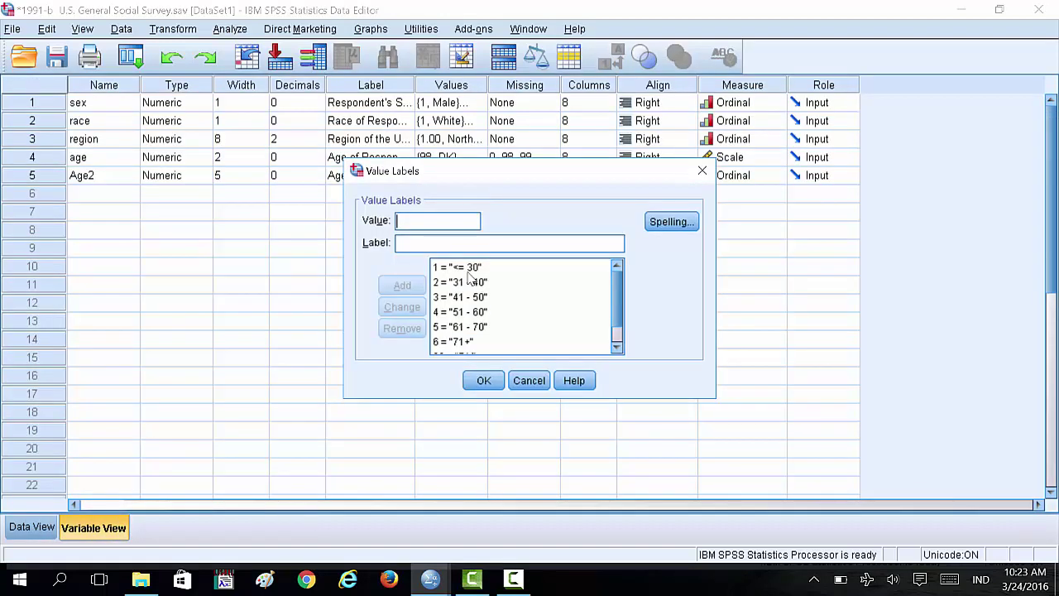
{"action": "left_click", "coordinate": [529, 382]}
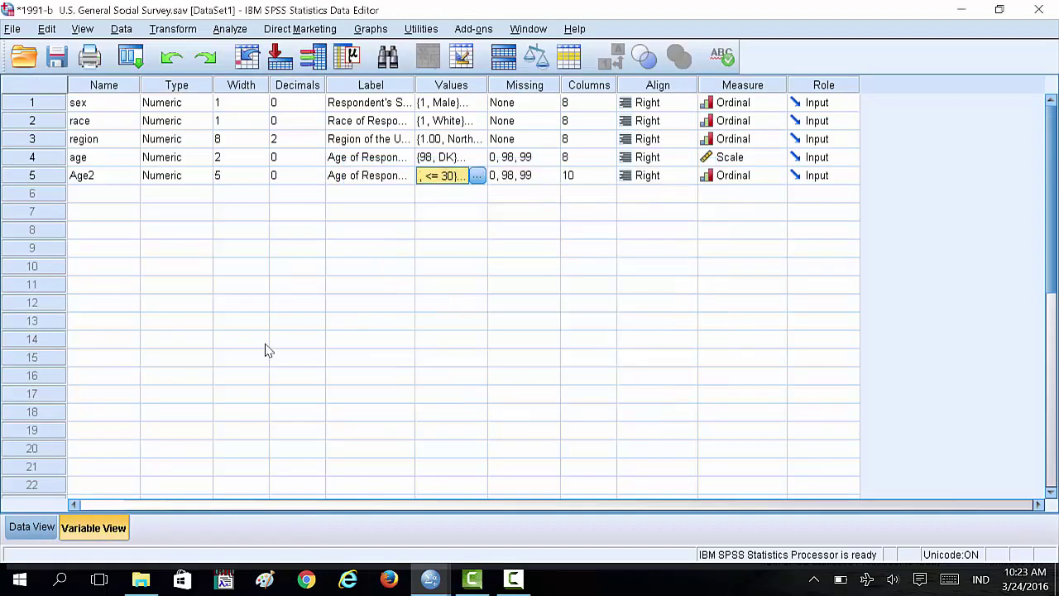
Run a frequency analysis of the binned Age2 variable with a frequency table and a bar chart
{"action": "left_click", "coordinate": [231, 29]}
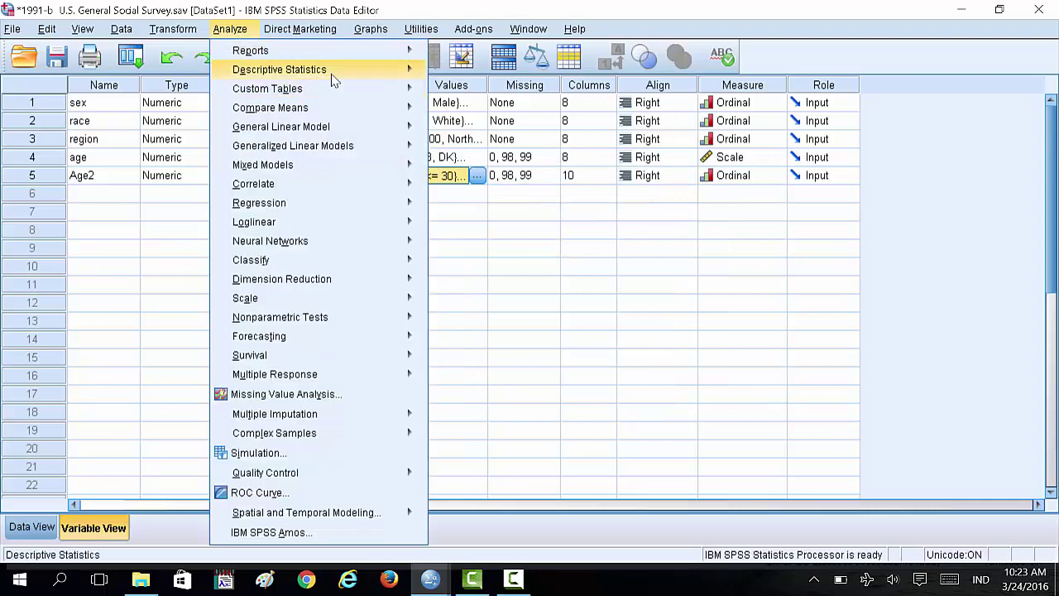
{"action": "mouse_move", "coordinate": [394, 71]}
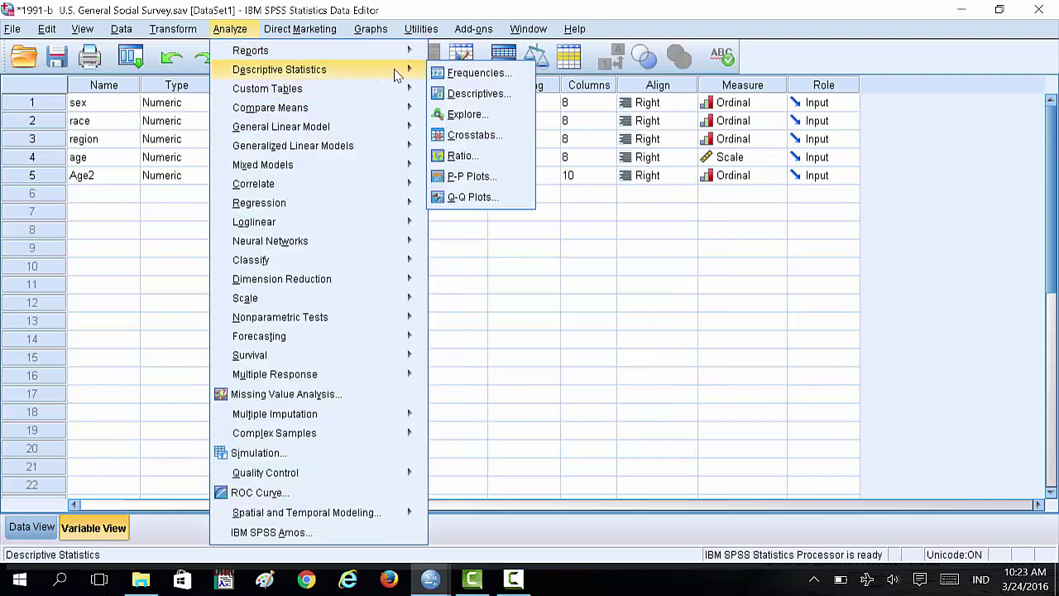
{"action": "left_click", "coordinate": [456, 78]}
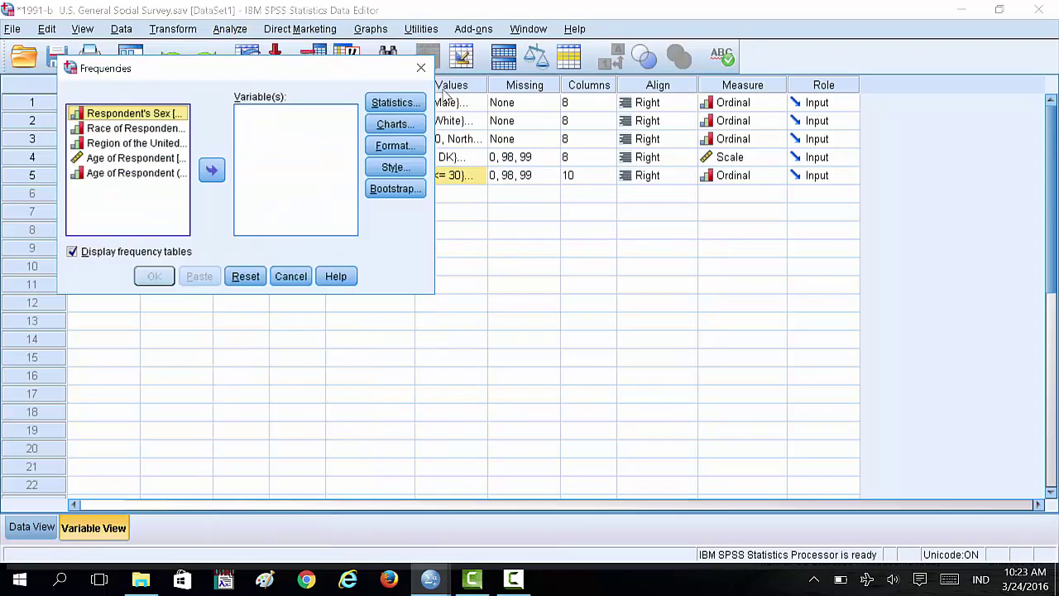
{"action": "left_click", "coordinate": [130, 174]}
{"action": "left_click", "coordinate": [212, 170]}
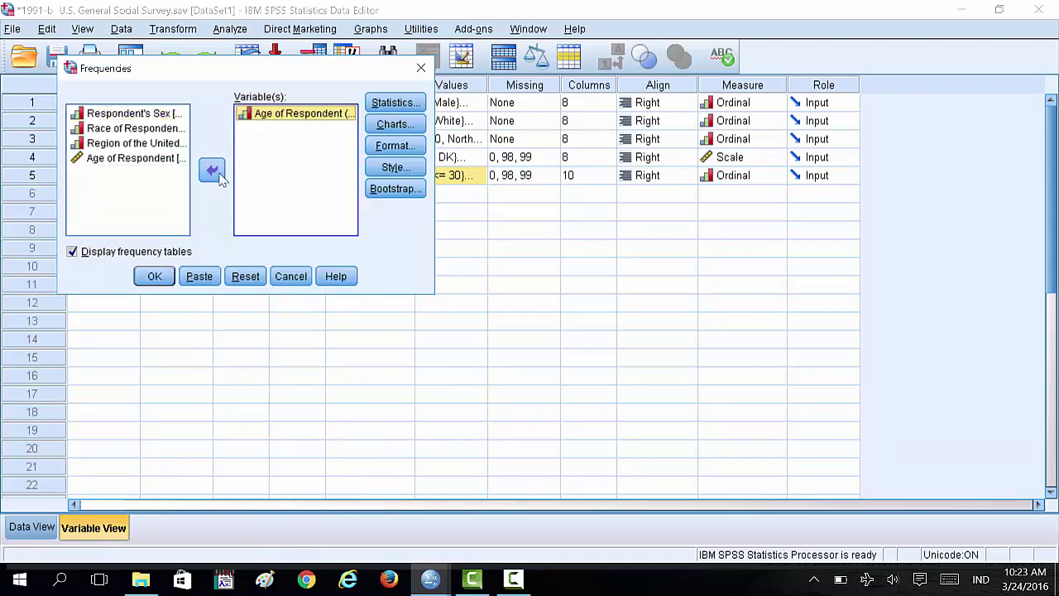
{"action": "left_click", "coordinate": [395, 124]}
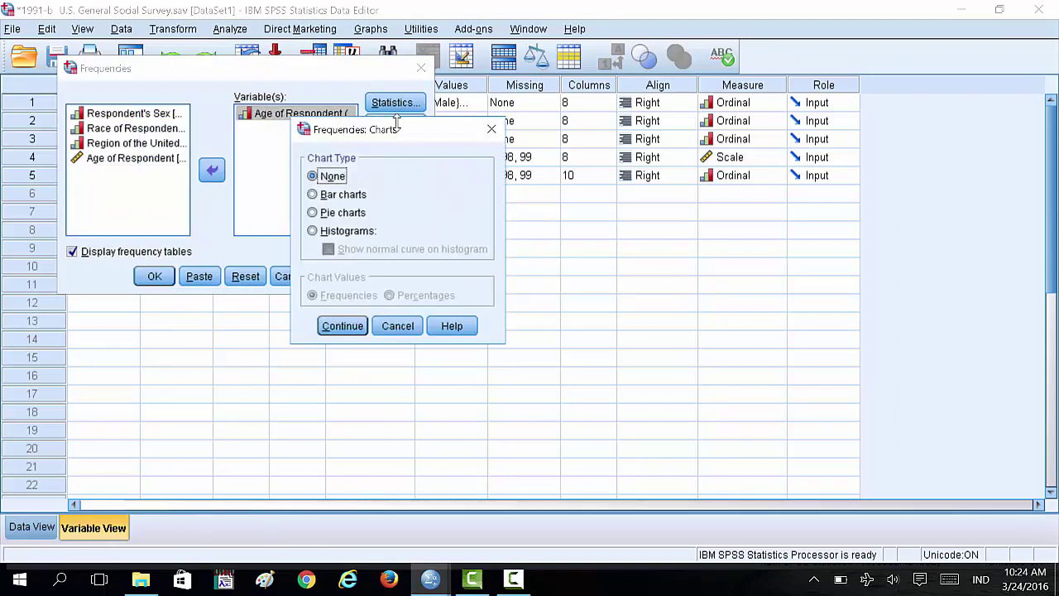
{"action": "left_click", "coordinate": [329, 194]}
{"action": "left_click", "coordinate": [335, 328]}
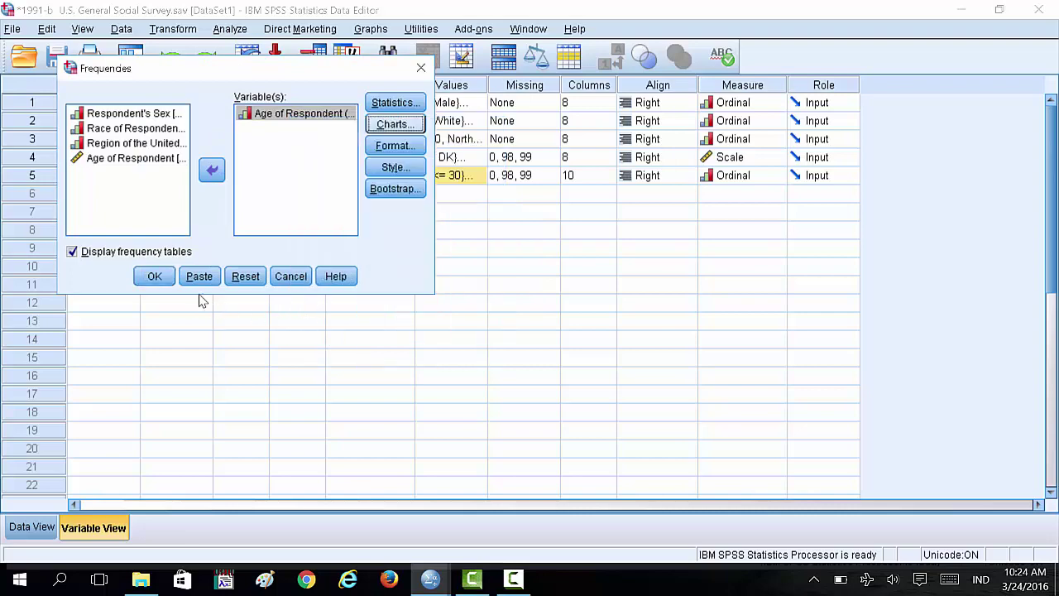
{"action": "left_click", "coordinate": [155, 276]}
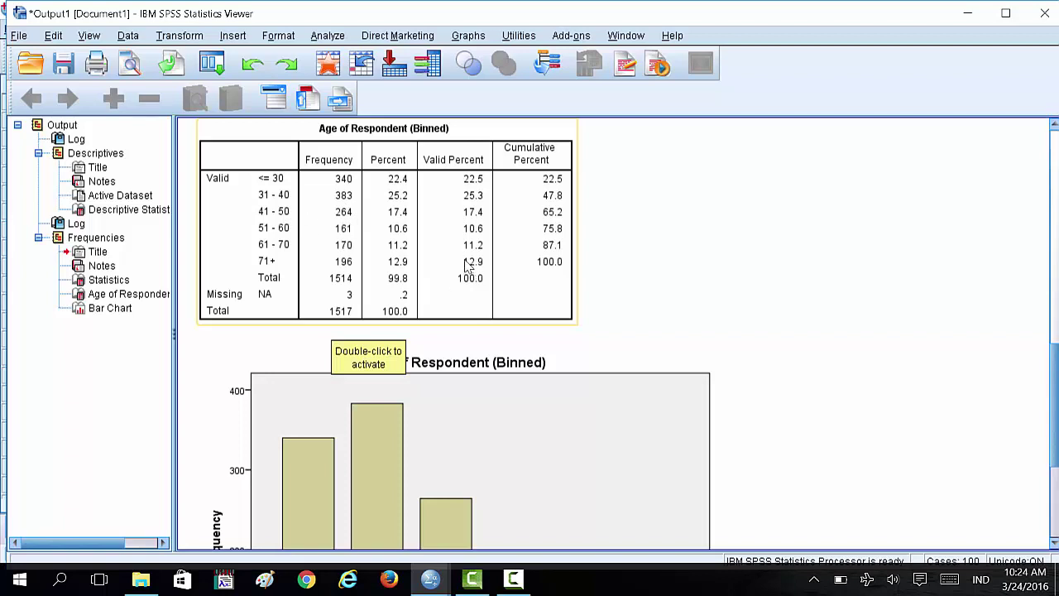
Review the frequency table and bar chart of the binned ages and return to the survey data
{"action": "scroll", "coordinate": [420, 239], "scroll_direction": "down", "scroll_amount": 5}
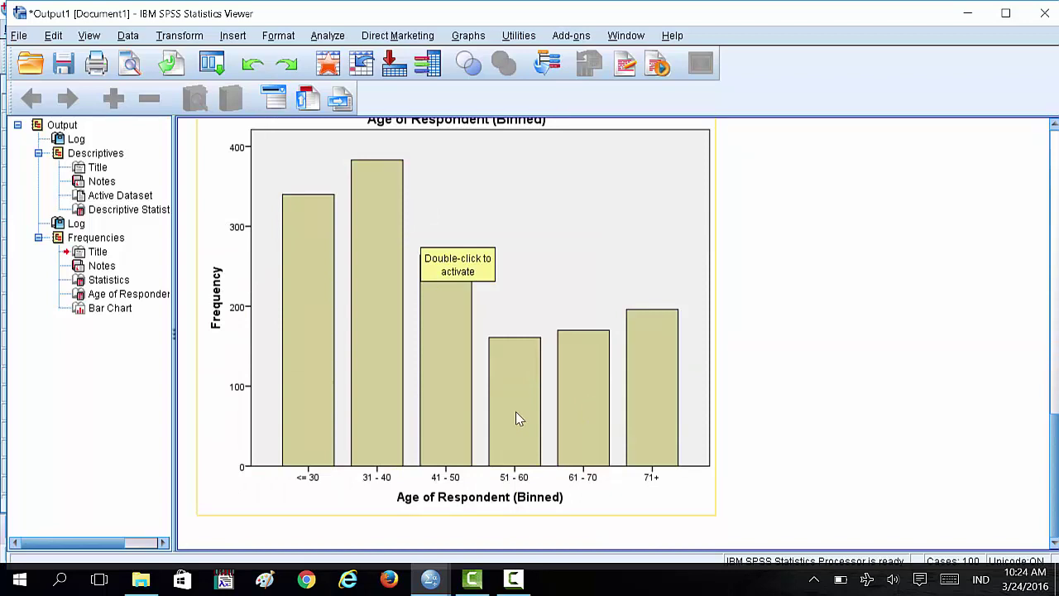
{"action": "scroll", "coordinate": [514, 413], "scroll_direction": "up", "scroll_amount": 3}
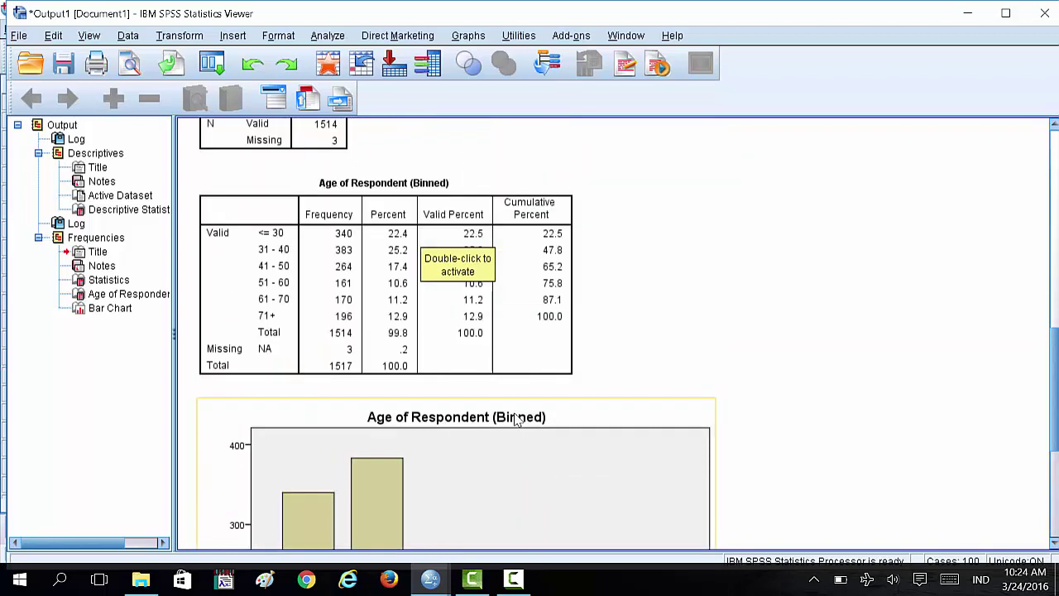
{"action": "scroll", "coordinate": [514, 414], "scroll_direction": "down", "scroll_amount": 3}
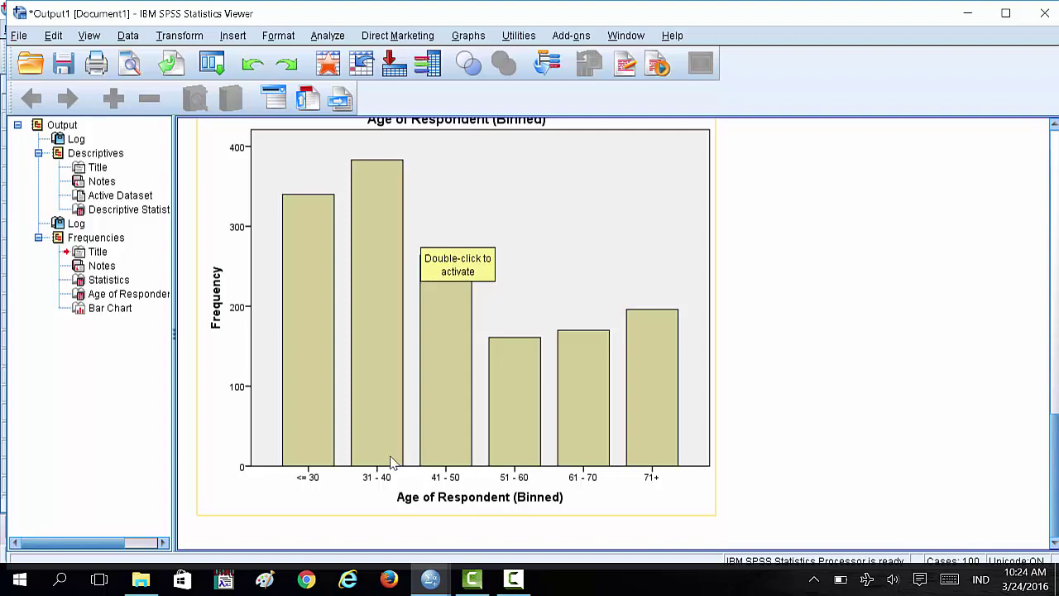
{"action": "left_click", "coordinate": [430, 579]}
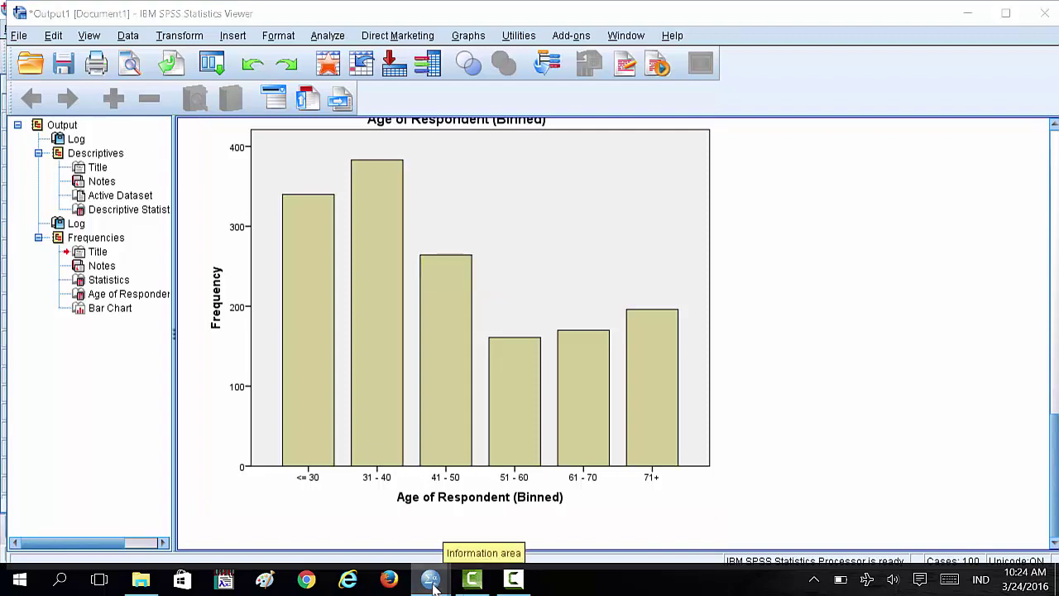
{"action": "left_click", "coordinate": [475, 530]}
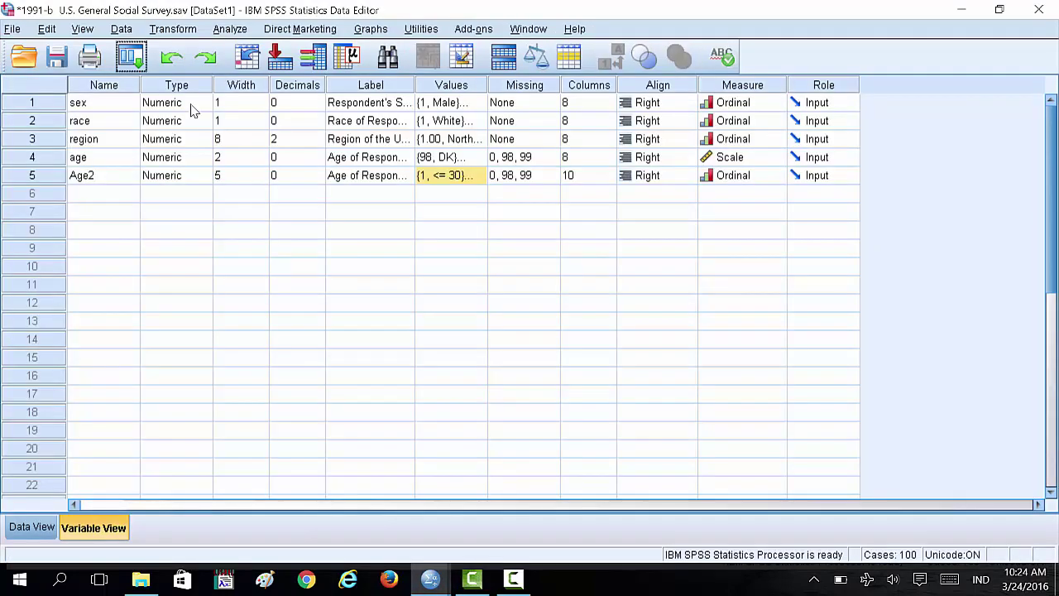
Start Visual Binning on the original age variable and name the binned variable Age3
{"action": "left_click", "coordinate": [187, 33]}
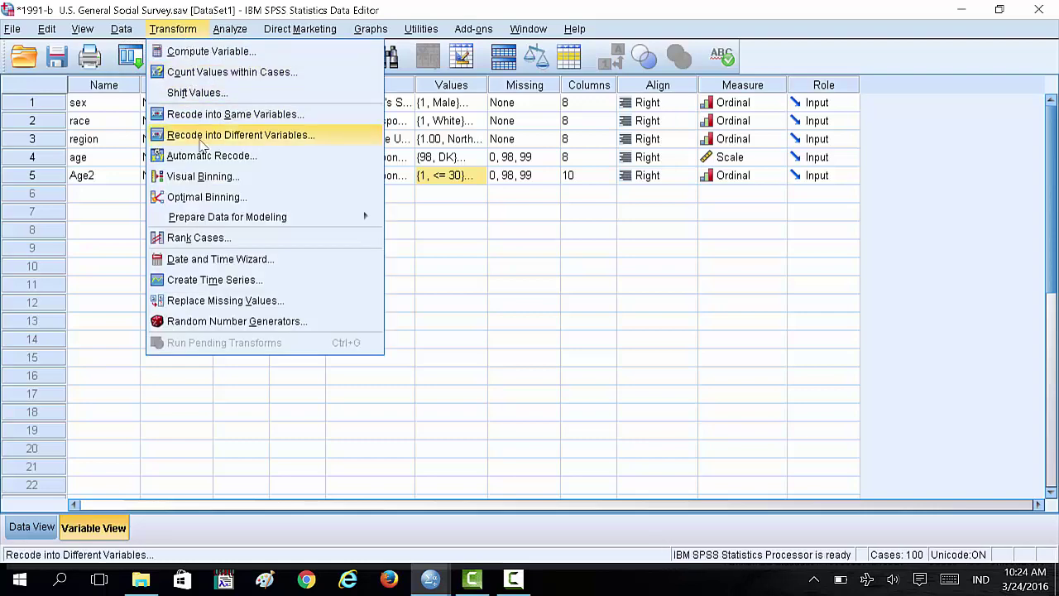
{"action": "left_click", "coordinate": [204, 174]}
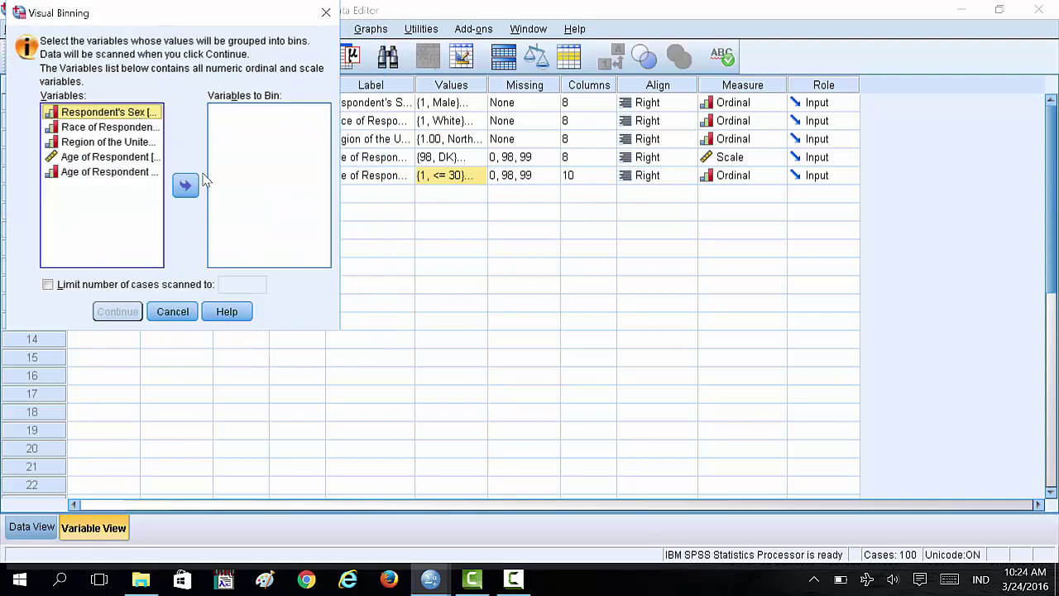
{"action": "left_click", "coordinate": [125, 157]}
{"action": "left_click", "coordinate": [186, 185]}
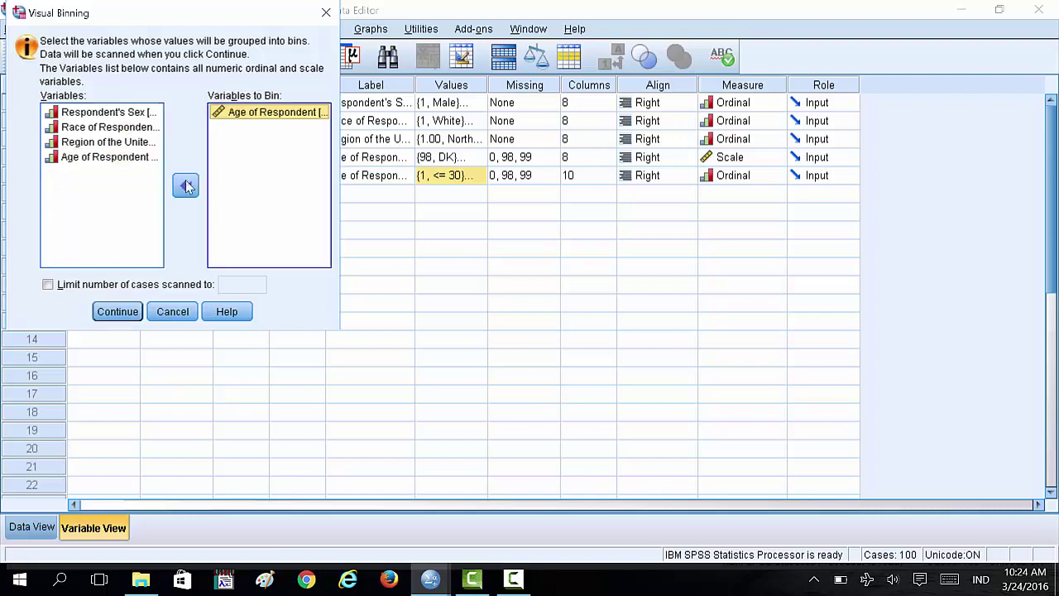
{"action": "left_click", "coordinate": [131, 311]}
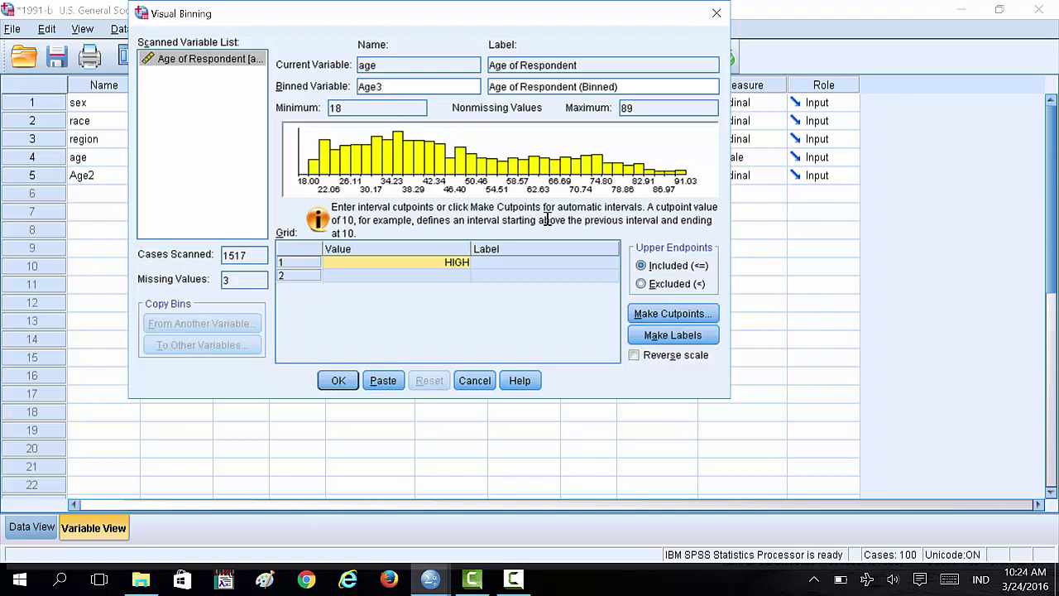
Make equal-width cutpoints with the first cutpoint at 30, 4 cutpoints and a width of 15, and create the Age3 variable
{"action": "left_click", "coordinate": [666, 317]}
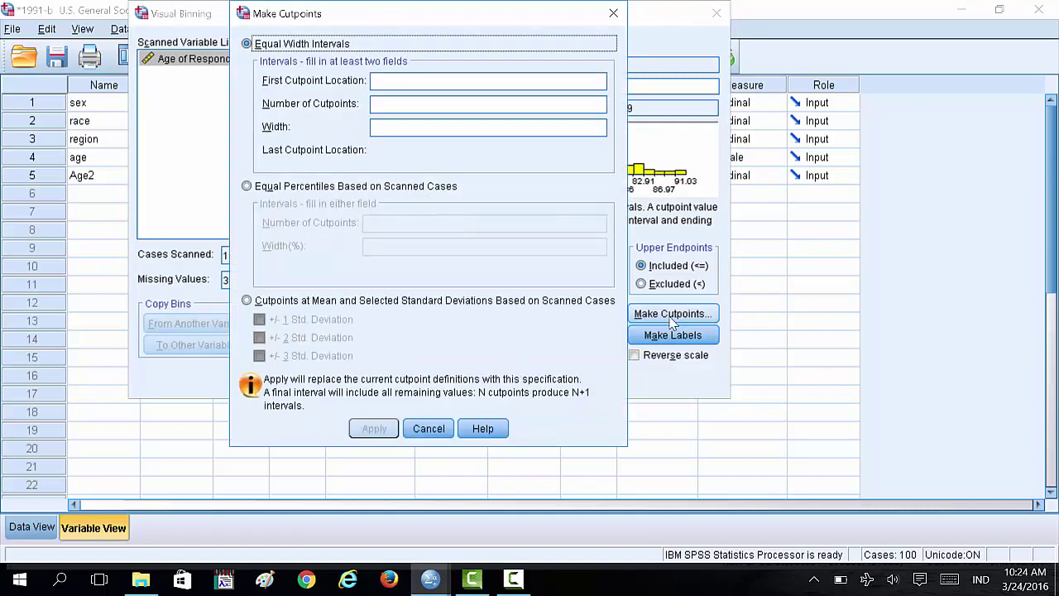
{"action": "left_click", "coordinate": [409, 83]}
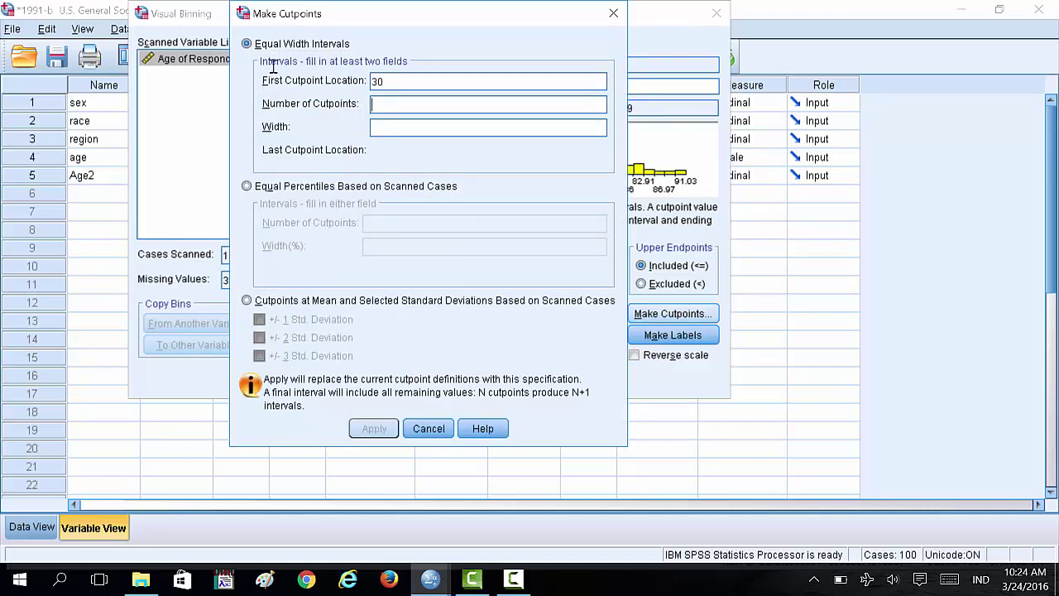
{"action": "left_click", "coordinate": [404, 126]}
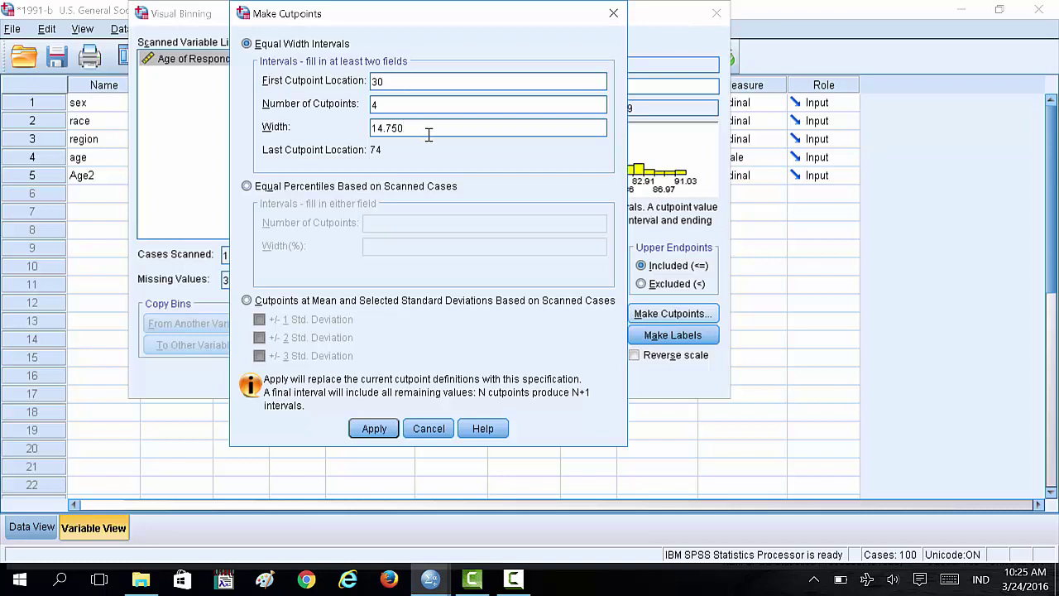
{"action": "left_click_drag", "start_coordinate": [429, 135], "coordinate": [323, 125]}
{"action": "type", "text": "15"}
{"action": "left_click", "coordinate": [384, 431]}
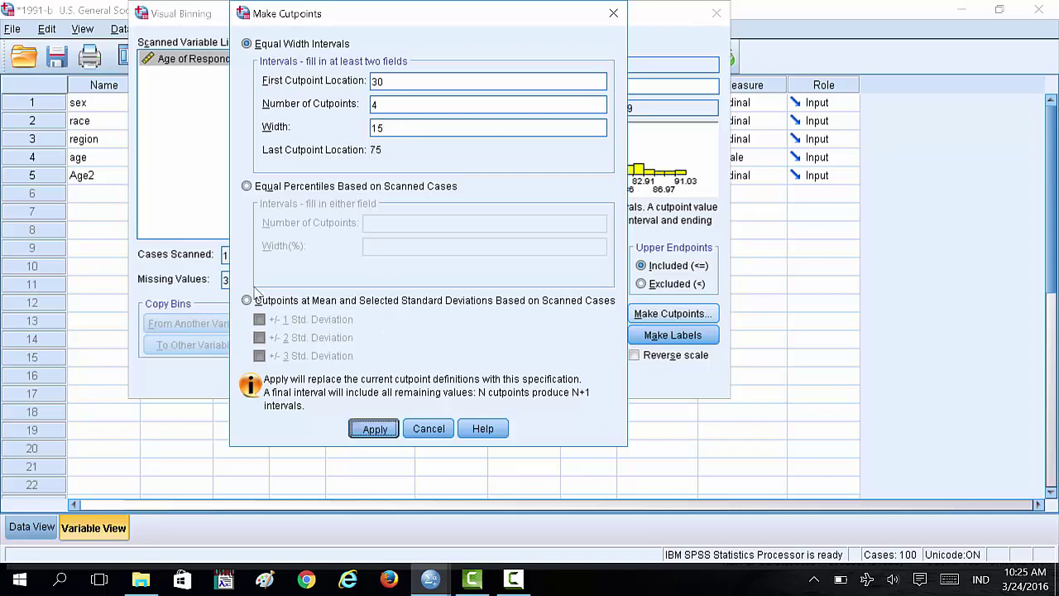
{"action": "left_click", "coordinate": [339, 381]}
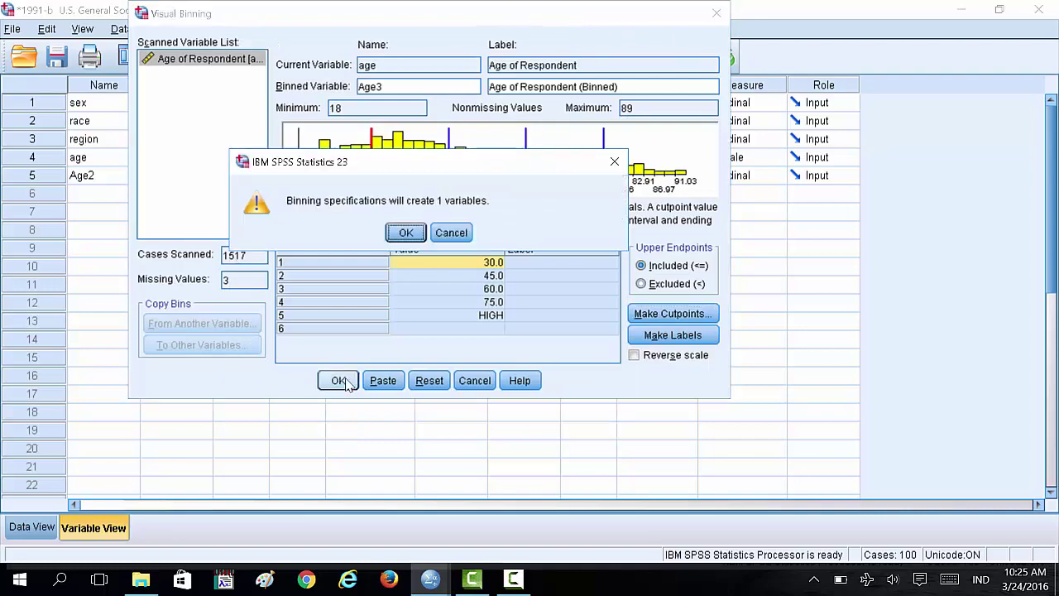
{"action": "left_click", "coordinate": [406, 233]}
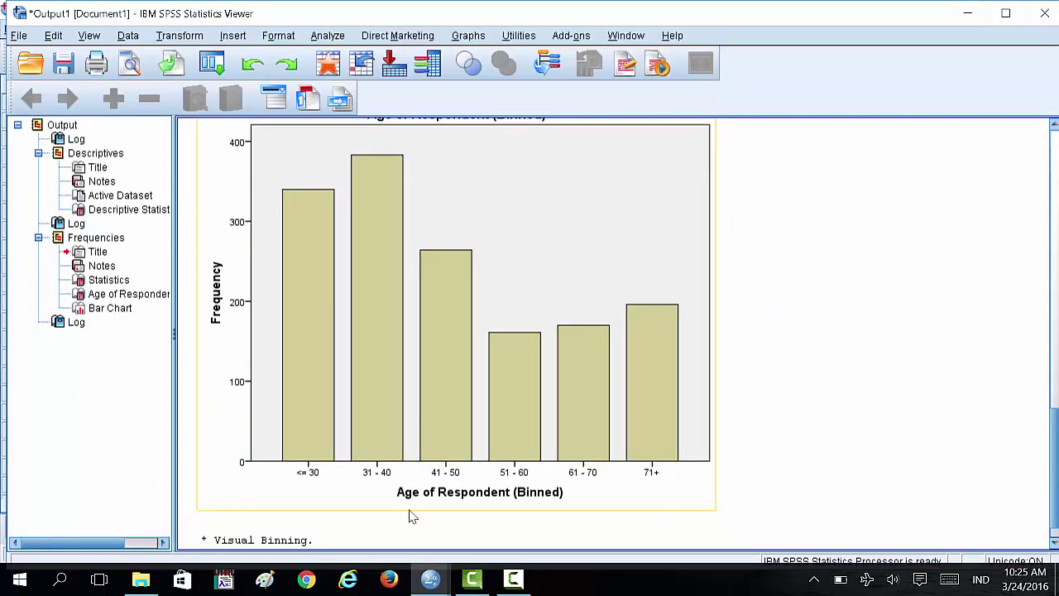
Return to the survey data and check the Age3 variable's definition and its column of binned values
{"action": "mouse_move", "coordinate": [433, 581]}
{"action": "left_click", "coordinate": [479, 520]}
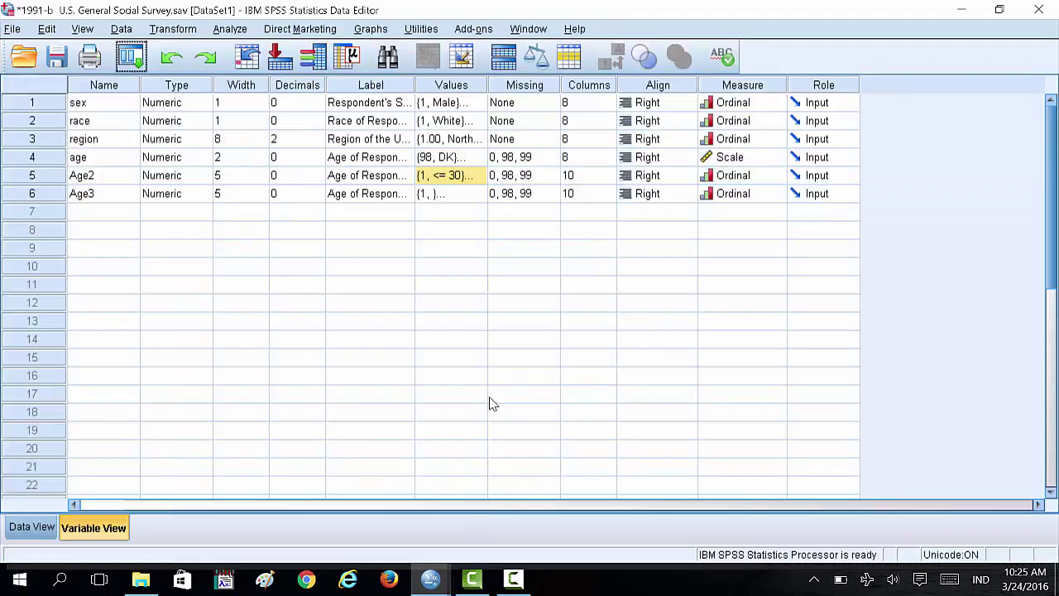
{"action": "left_click", "coordinate": [31, 526]}
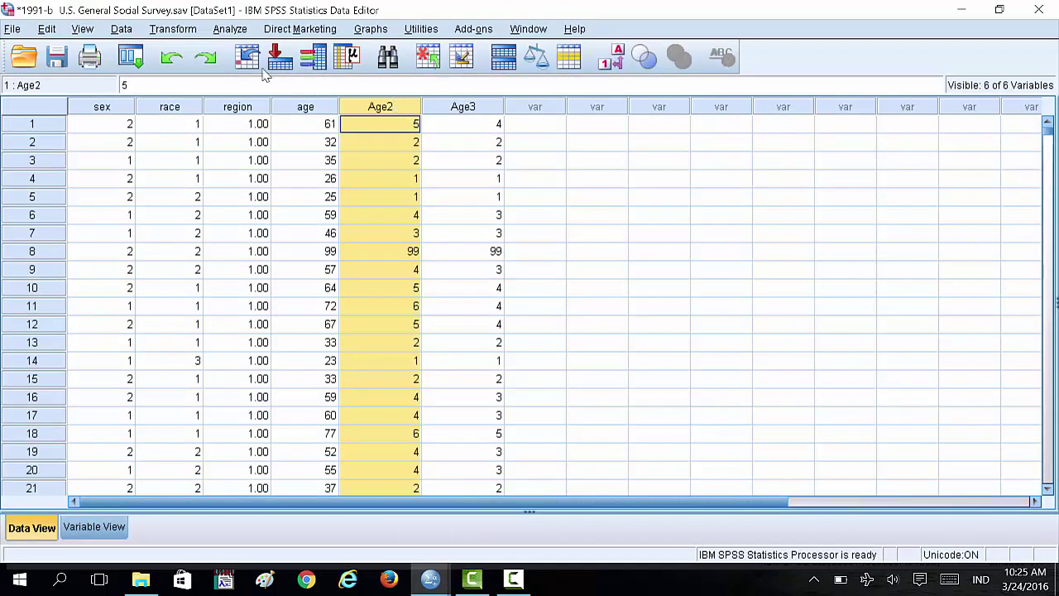
{"action": "left_click", "coordinate": [480, 110]}
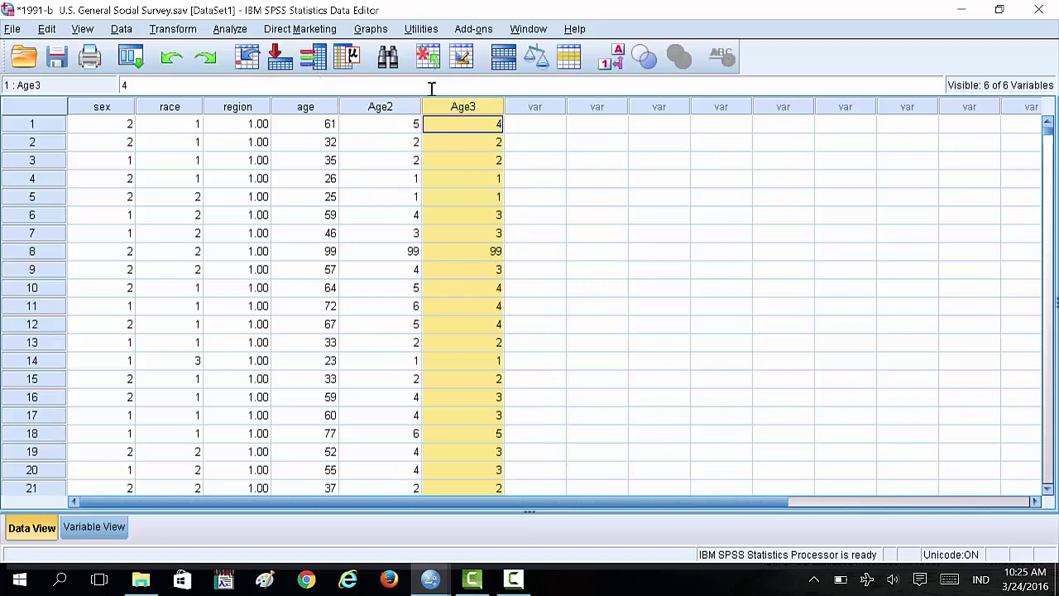
Run the frequency analysis with Age3 in place of Age2, keeping the frequency table and bar chart
{"action": "left_click", "coordinate": [230, 29]}
{"action": "mouse_move", "coordinate": [370, 78]}
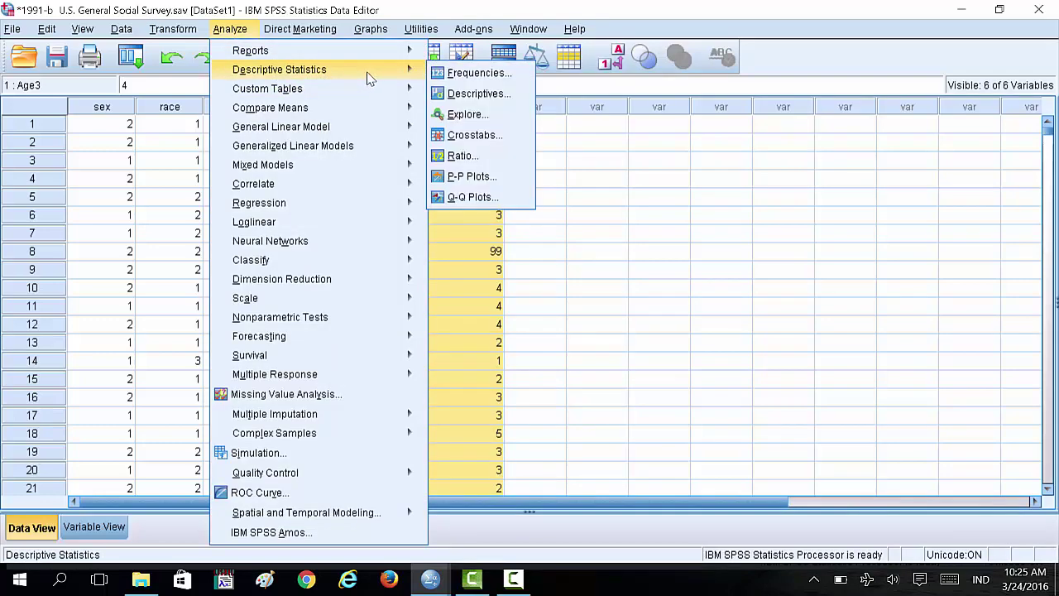
{"action": "left_click", "coordinate": [478, 73]}
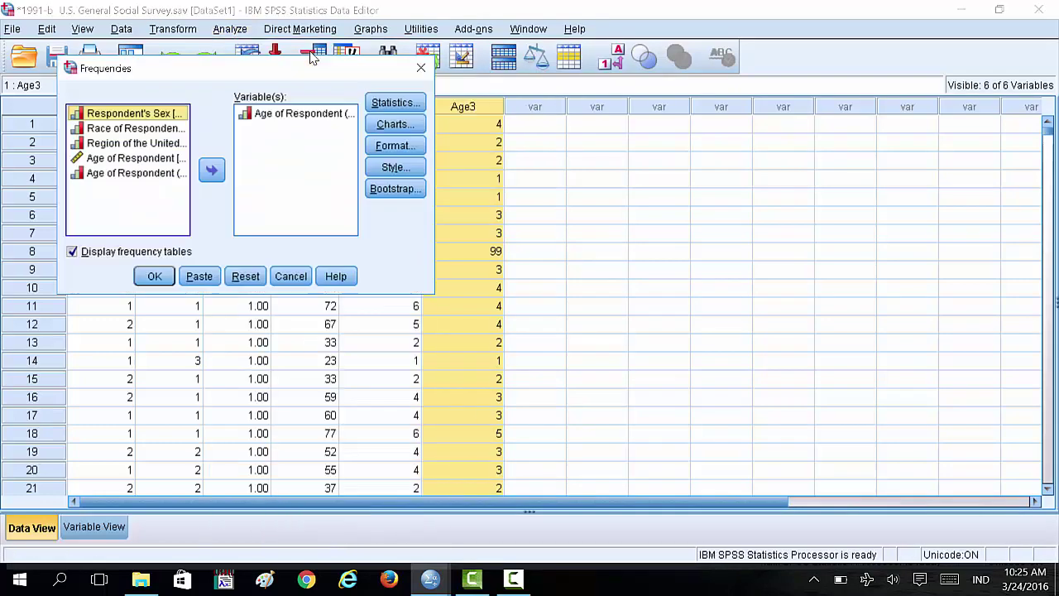
{"action": "double_click", "coordinate": [311, 122]}
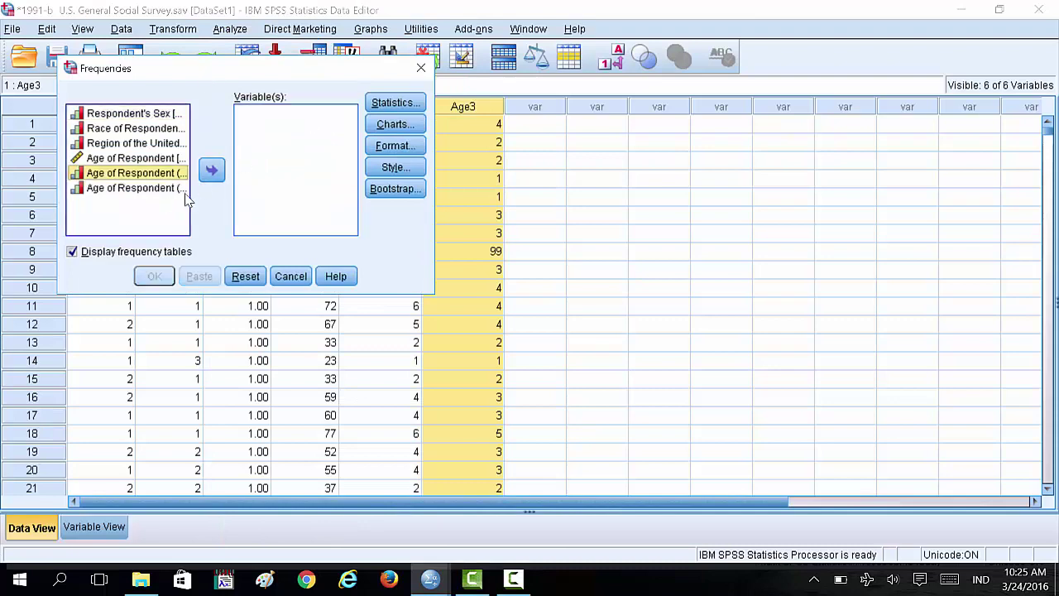
{"action": "left_click", "coordinate": [154, 189]}
{"action": "left_click", "coordinate": [211, 169]}
{"action": "left_click", "coordinate": [154, 276]}
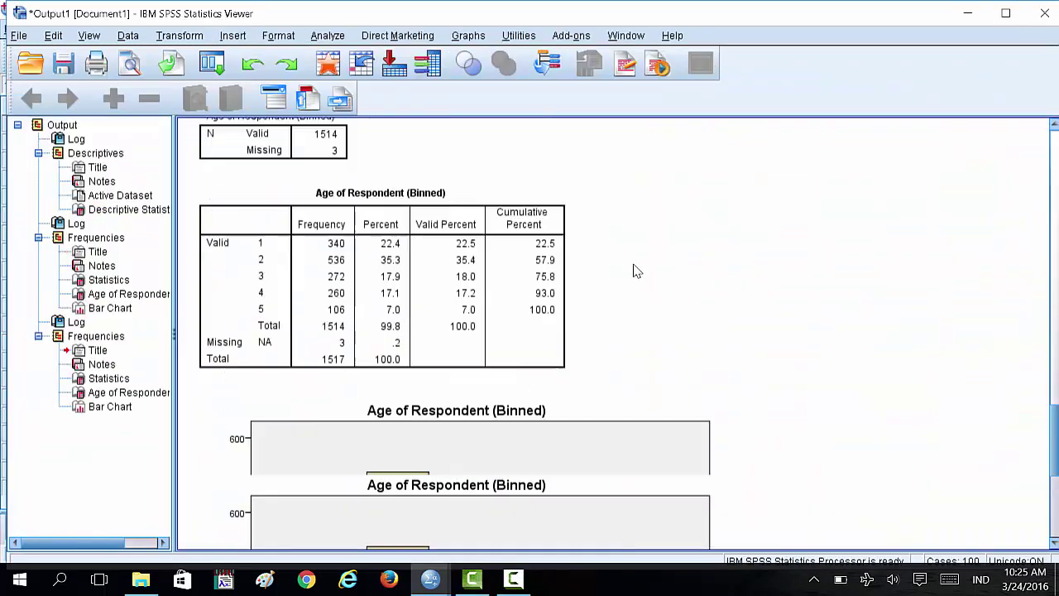
Review the frequency table and bar chart of Age3 and go back to the survey data
{"action": "scroll", "coordinate": [633, 271], "scroll_direction": "up", "scroll_amount": 4}
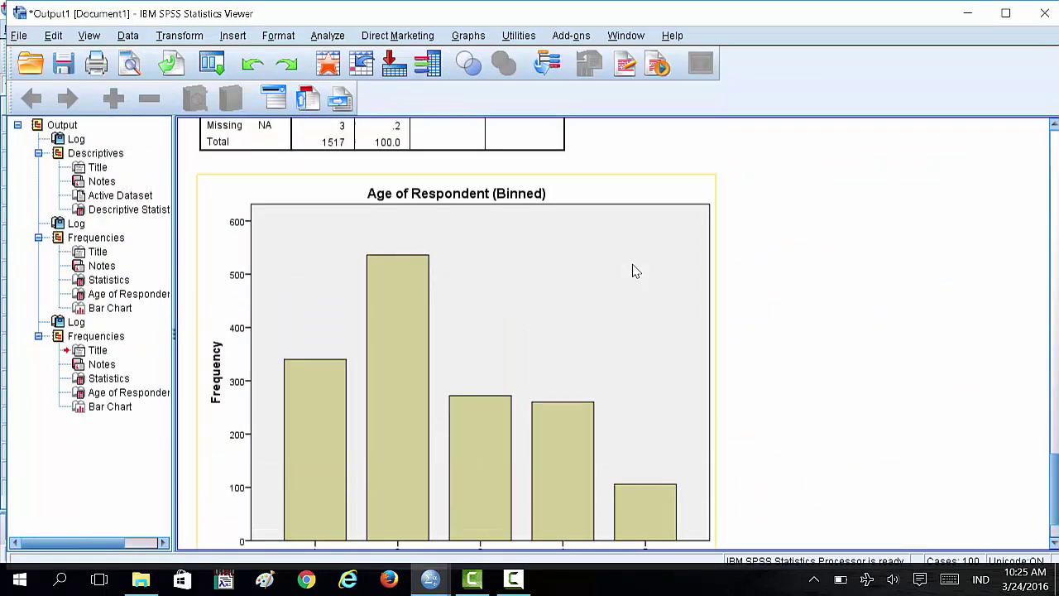
{"action": "scroll", "coordinate": [633, 271], "scroll_direction": "down", "scroll_amount": 4}
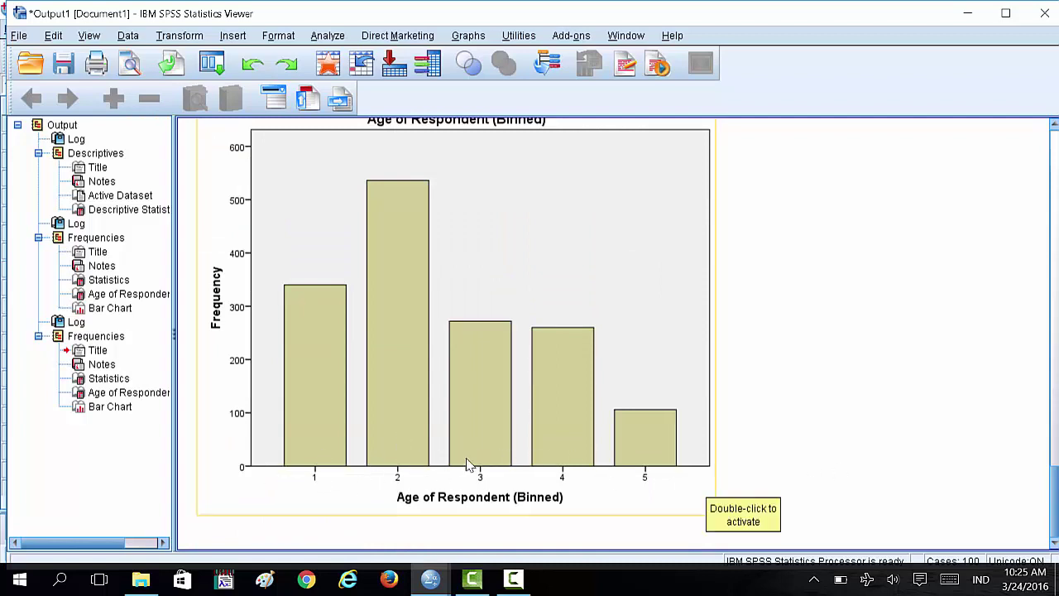
{"action": "left_click", "coordinate": [430, 579]}
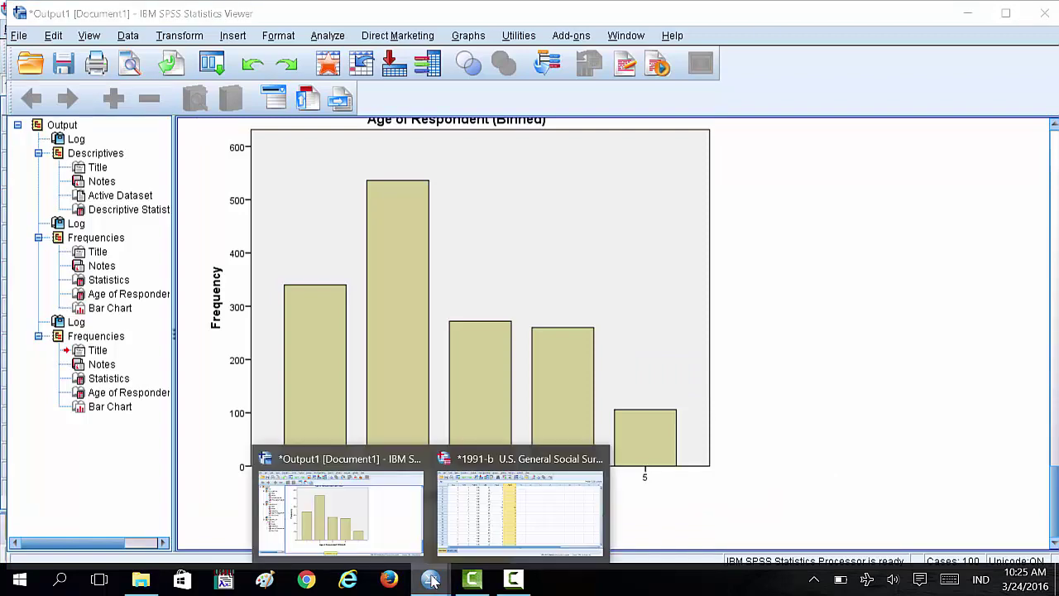
{"action": "left_click", "coordinate": [513, 522]}
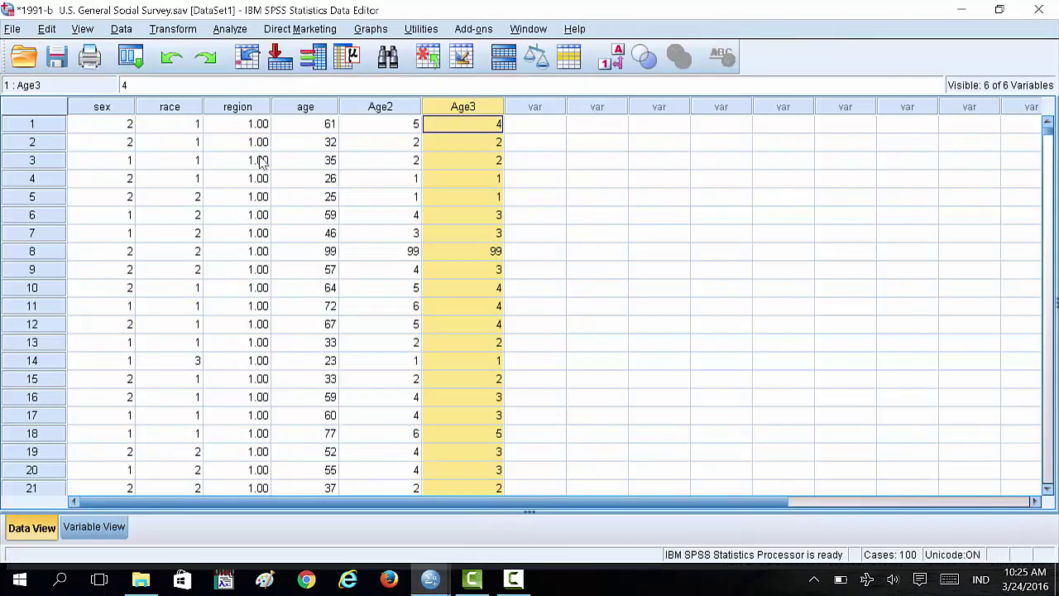
Start Visual Binning on the respondent's original age variable and name the binned variable Age4
{"action": "left_click", "coordinate": [173, 28]}
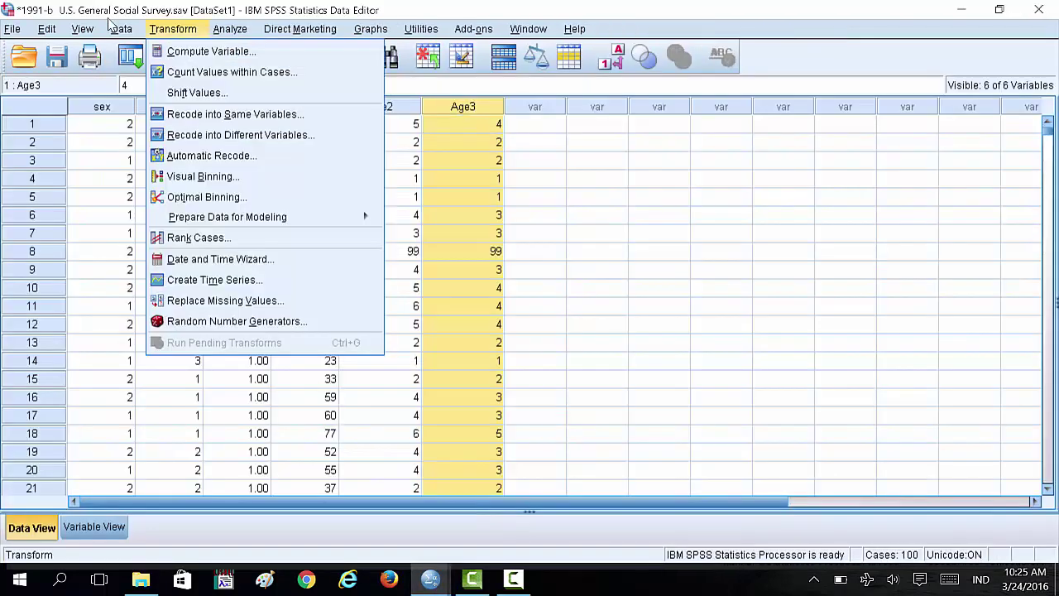
{"action": "left_click", "coordinate": [199, 176]}
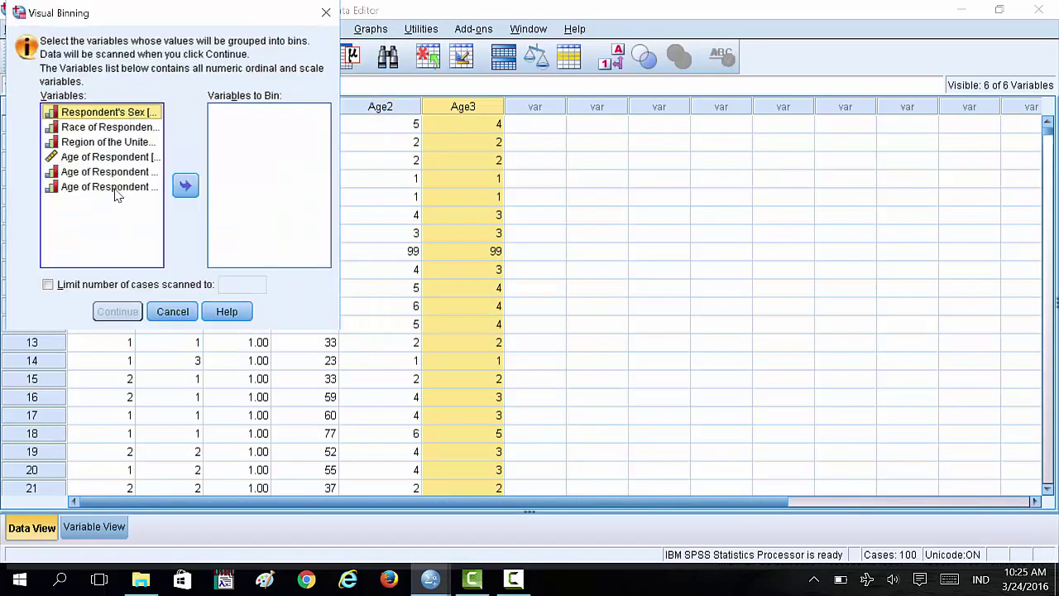
{"action": "left_click", "coordinate": [107, 158]}
{"action": "left_click", "coordinate": [186, 186]}
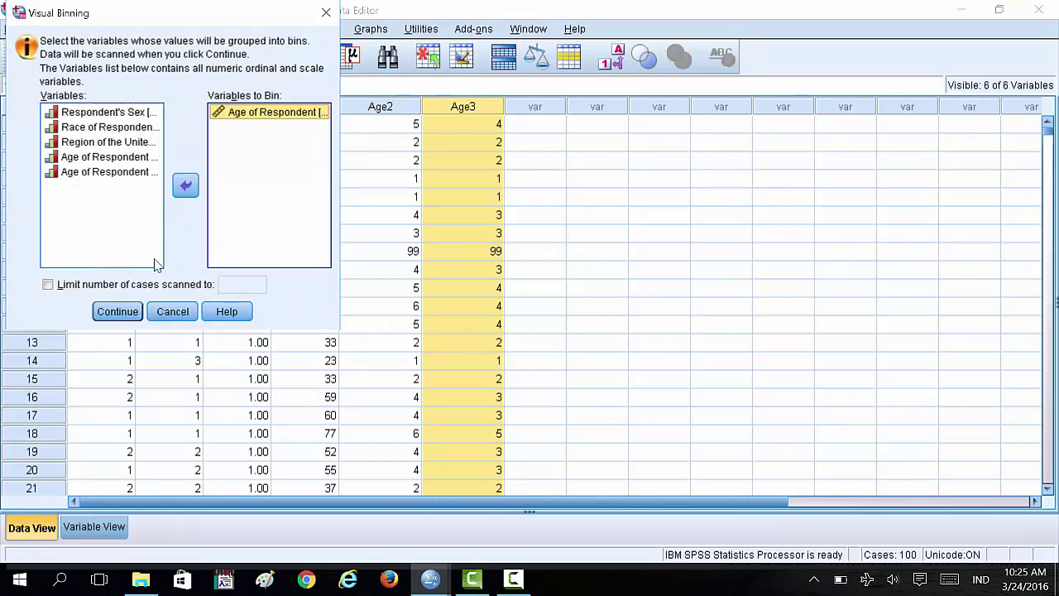
{"action": "left_click", "coordinate": [117, 311]}
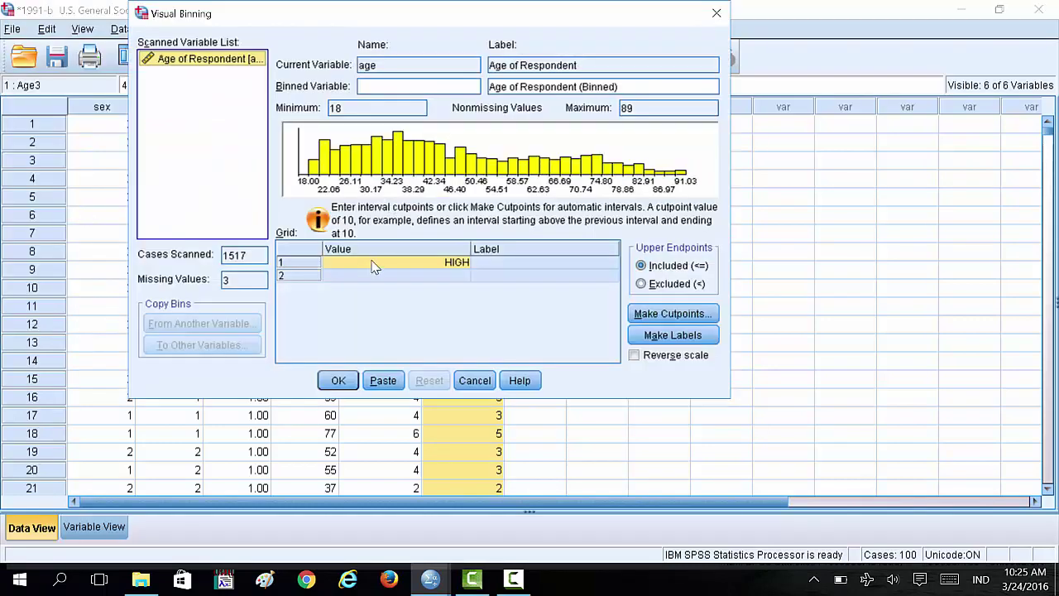
{"action": "left_click", "coordinate": [392, 85]}
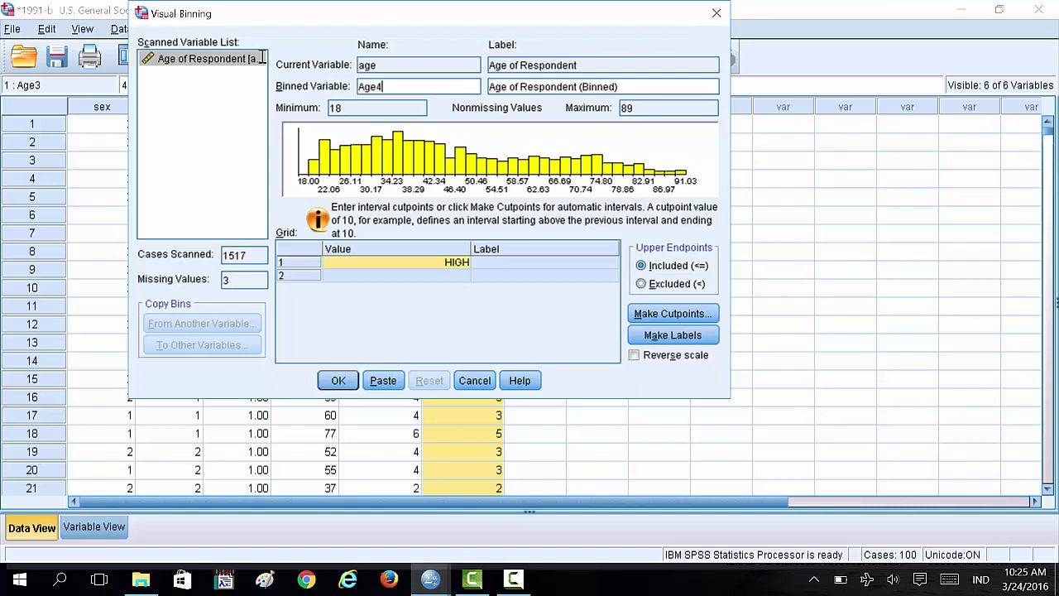
Make equal-width cutpoints with the first at 30, 4 cutpoints and a width of 15, add automatic labels and create Age4
{"action": "left_click", "coordinate": [642, 310]}
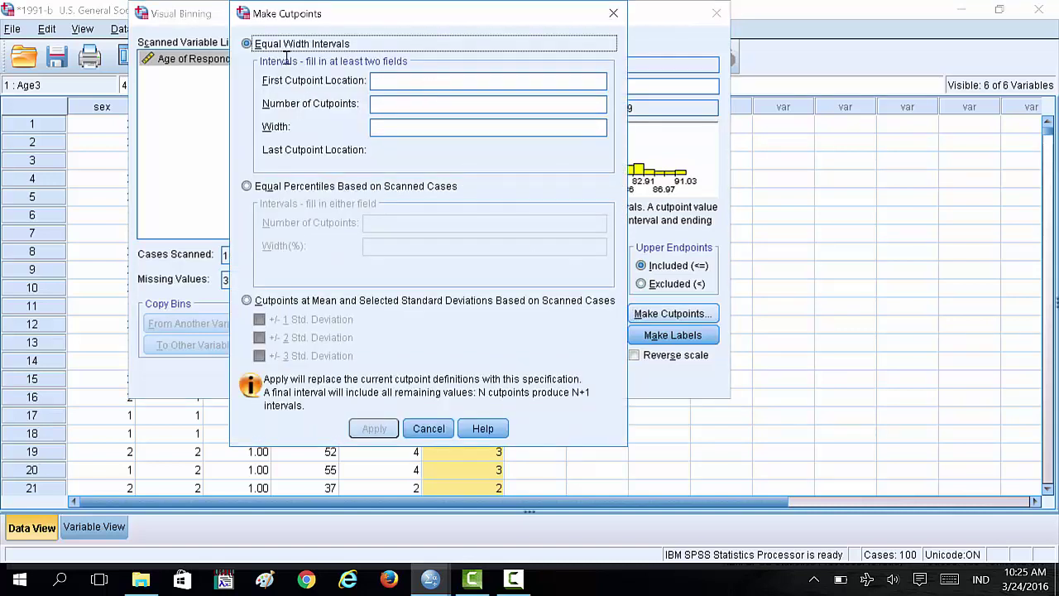
{"action": "left_click", "coordinate": [429, 86]}
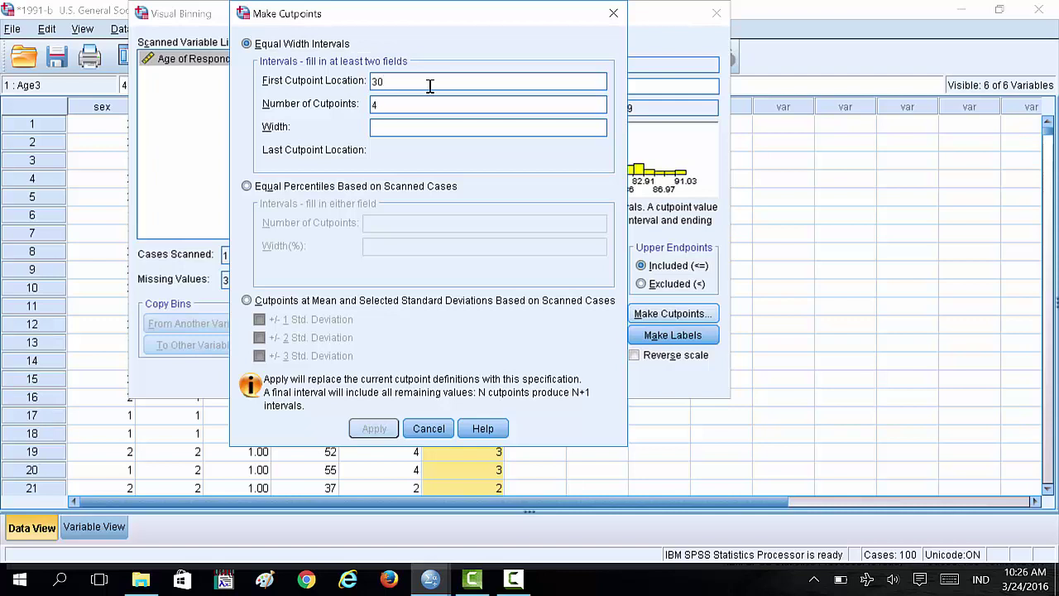
{"action": "left_click", "coordinate": [418, 125]}
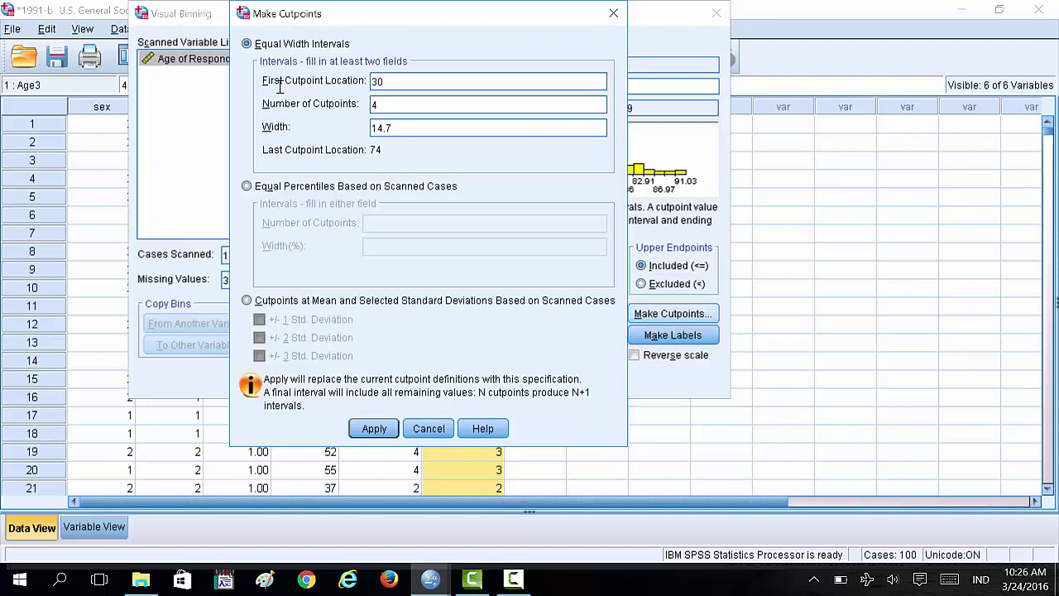
{"action": "key", "text": "BackSpace"}
{"action": "key", "text": "BackSpace"}
{"action": "key", "text": "BackSpace"}
{"action": "type", "text": "5"}
{"action": "left_click", "coordinate": [369, 428]}
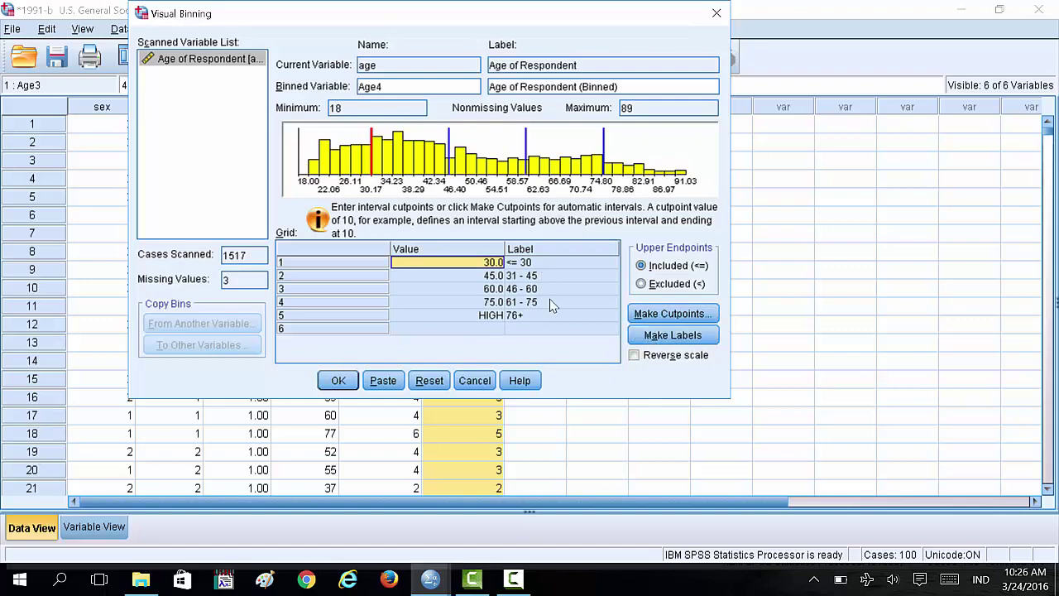
{"action": "left_click", "coordinate": [339, 382]}
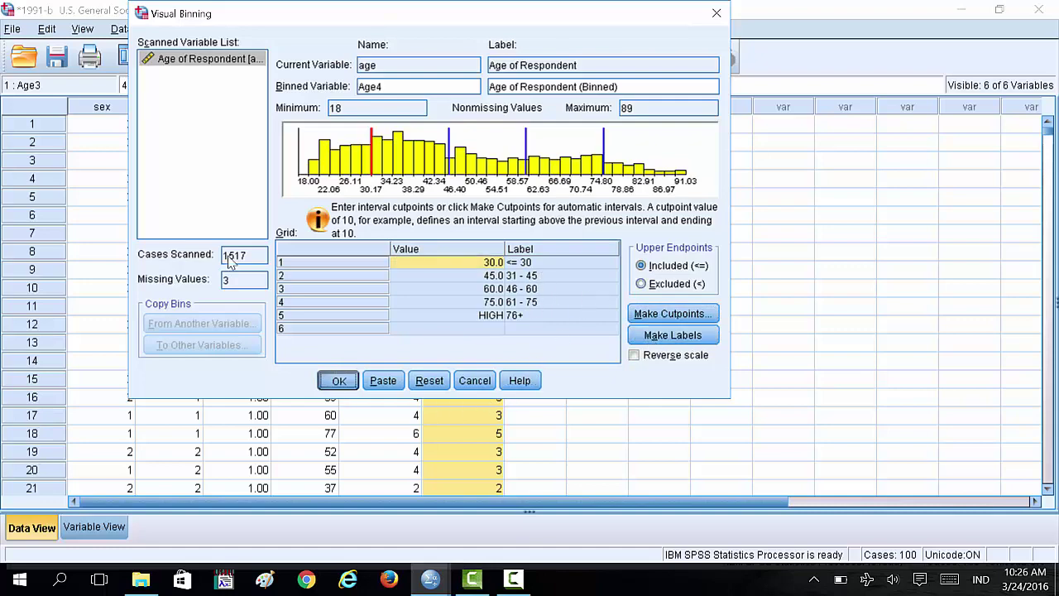
{"action": "left_click", "coordinate": [405, 233]}
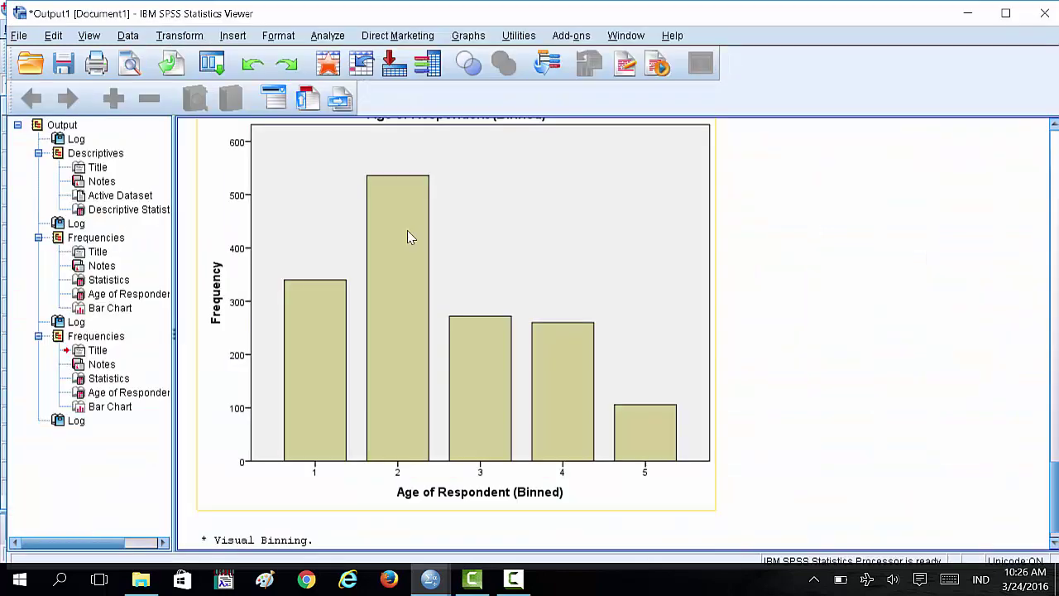
Run the frequency analysis with Age4 in place of Age3, keeping the frequency table and bar chart
{"action": "left_click", "coordinate": [327, 36]}
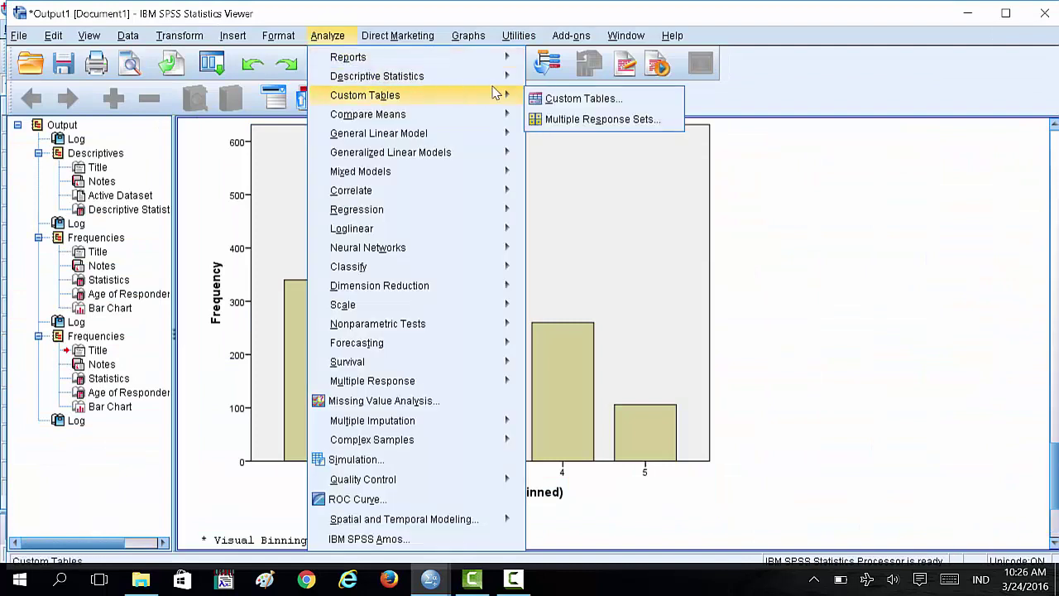
{"action": "mouse_move", "coordinate": [438, 76]}
{"action": "left_click", "coordinate": [570, 77]}
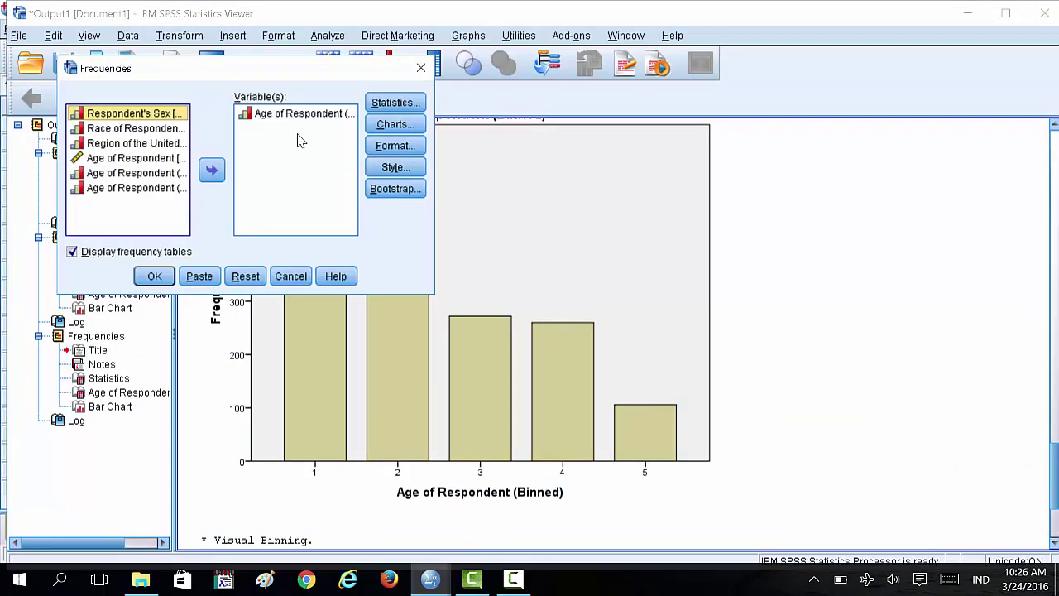
{"action": "left_click", "coordinate": [157, 203]}
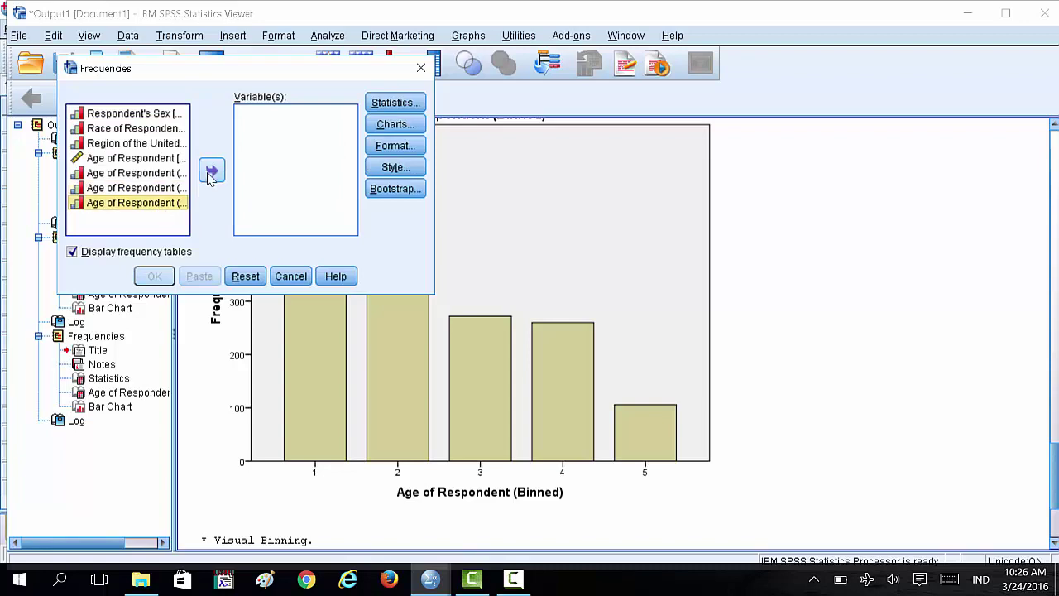
{"action": "left_click", "coordinate": [212, 170]}
{"action": "left_click", "coordinate": [154, 276]}
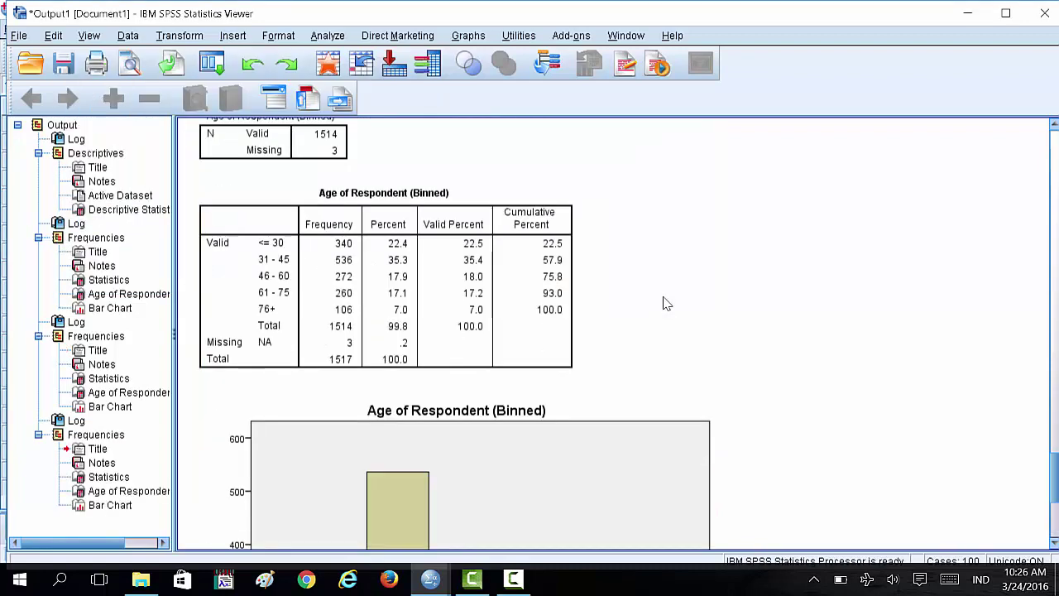
Review the labelled age categories in the frequency table and bar chart of Age4
{"action": "scroll", "coordinate": [447, 476], "scroll_direction": "up", "scroll_amount": 5}
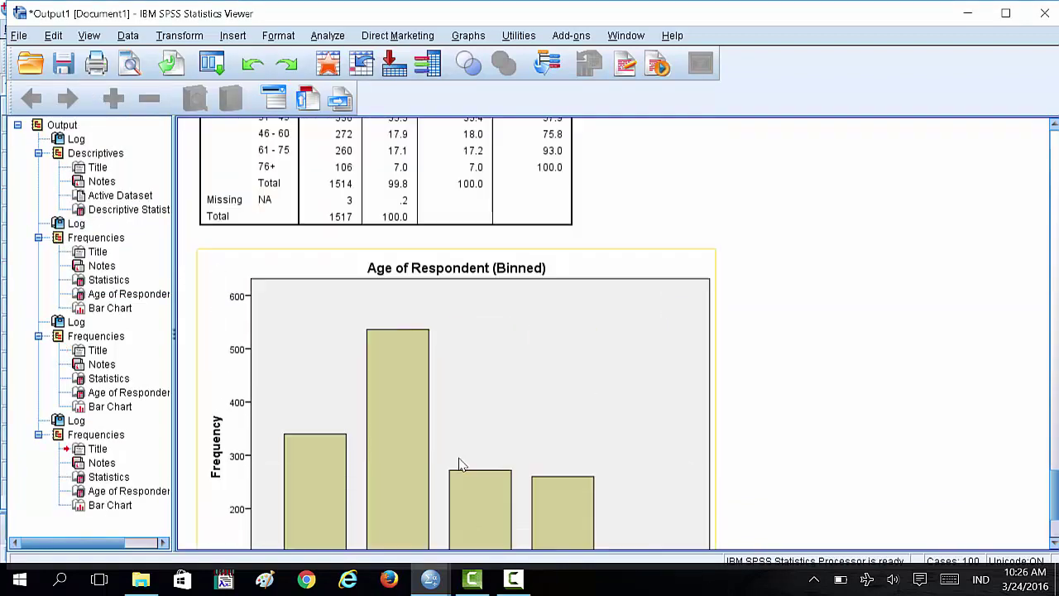
{"action": "scroll", "coordinate": [281, 205], "scroll_direction": "up", "scroll_amount": 2}
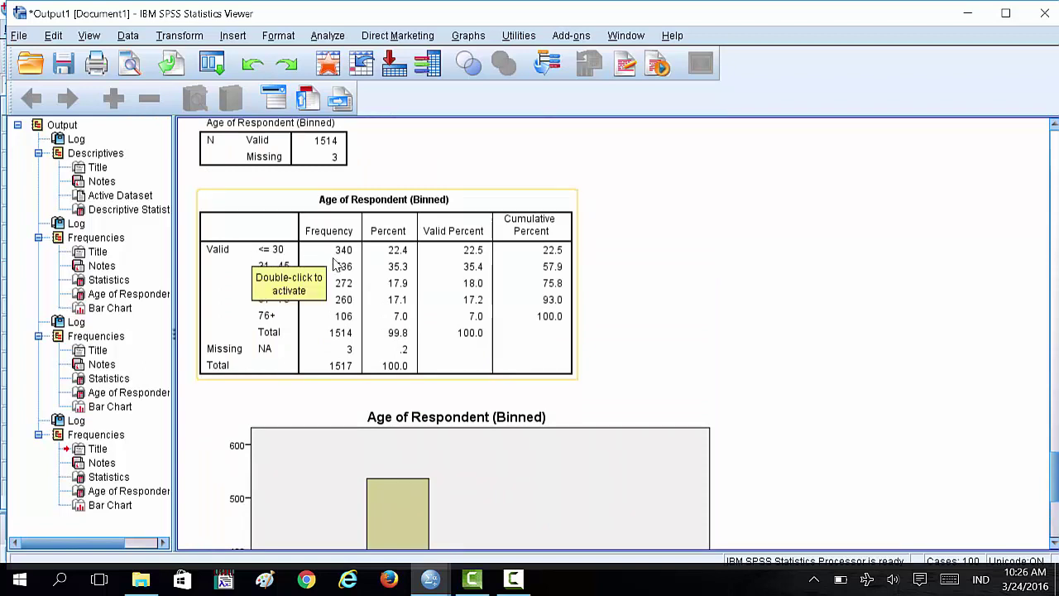
{"action": "scroll", "coordinate": [387, 297], "scroll_direction": "down", "scroll_amount": 2}
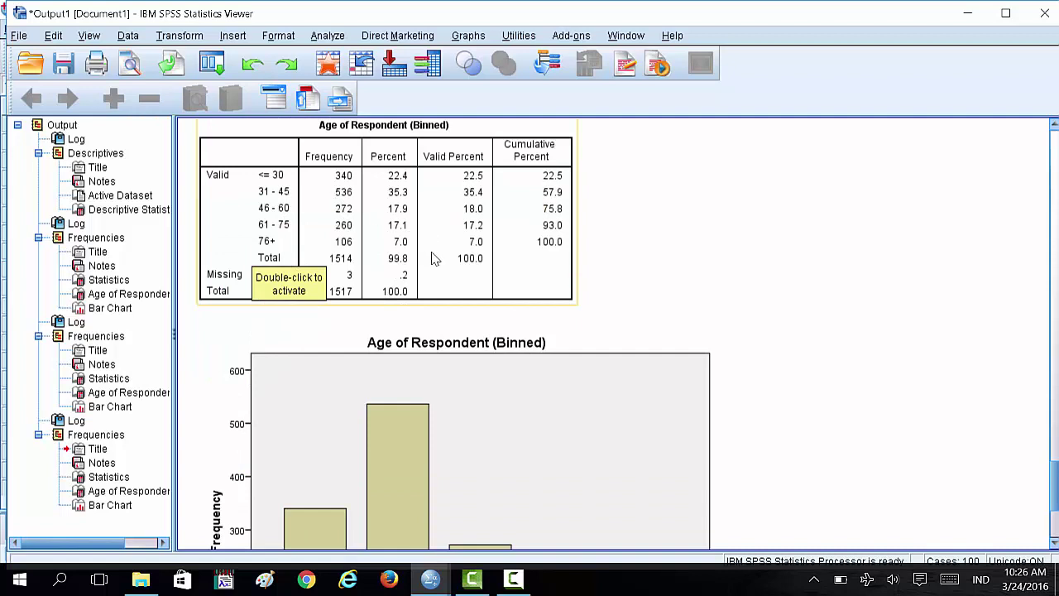
{"action": "scroll", "coordinate": [434, 259], "scroll_direction": "down", "scroll_amount": 5}
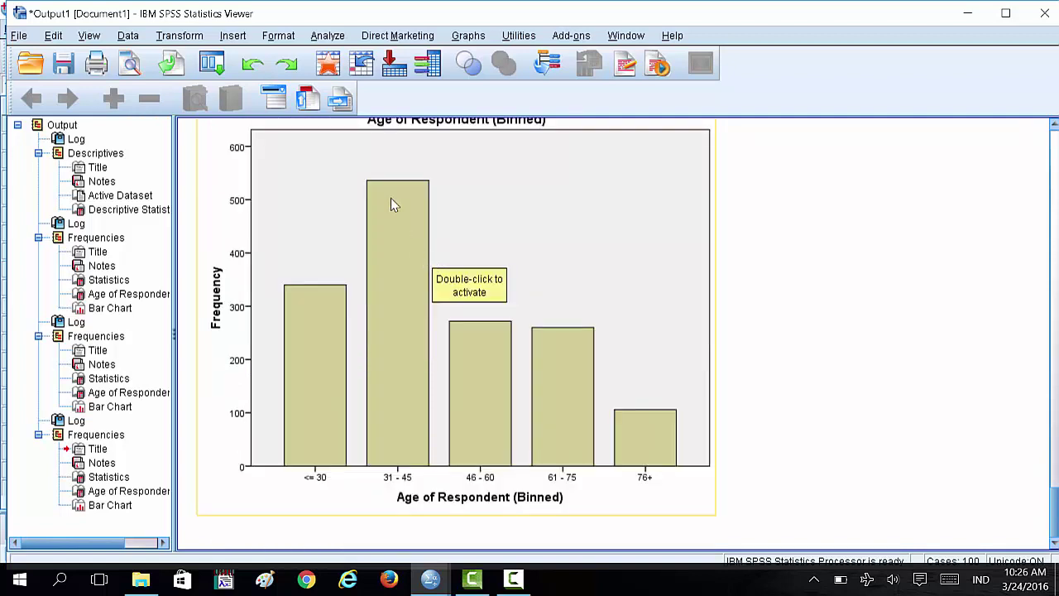
Run Visual Binning on the original age variable with cutpoints at the mean and +/- 1 standard deviation
{"action": "left_click", "coordinate": [170, 38]}
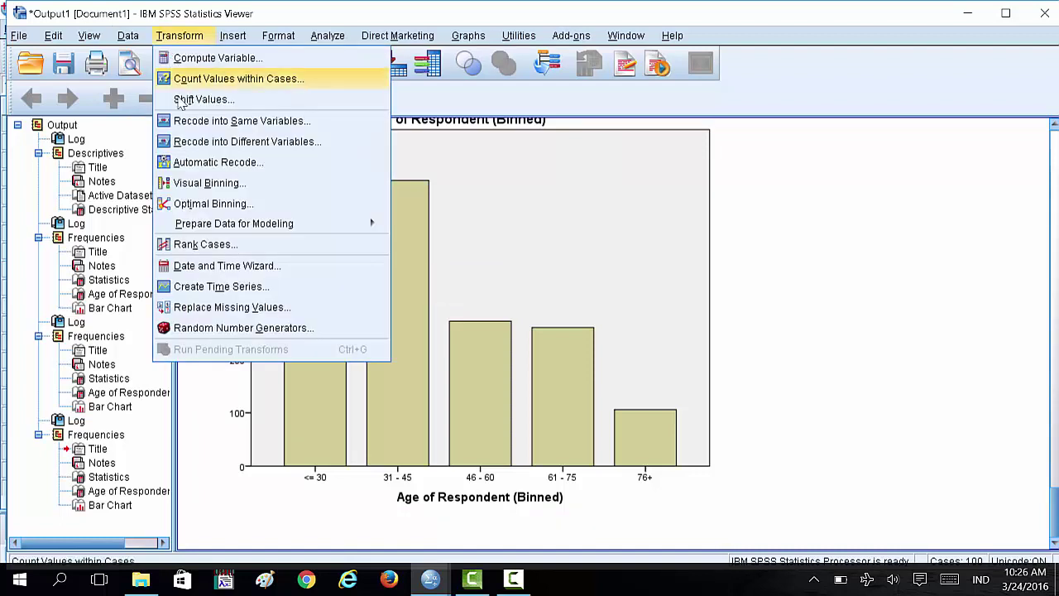
{"action": "left_click", "coordinate": [205, 188]}
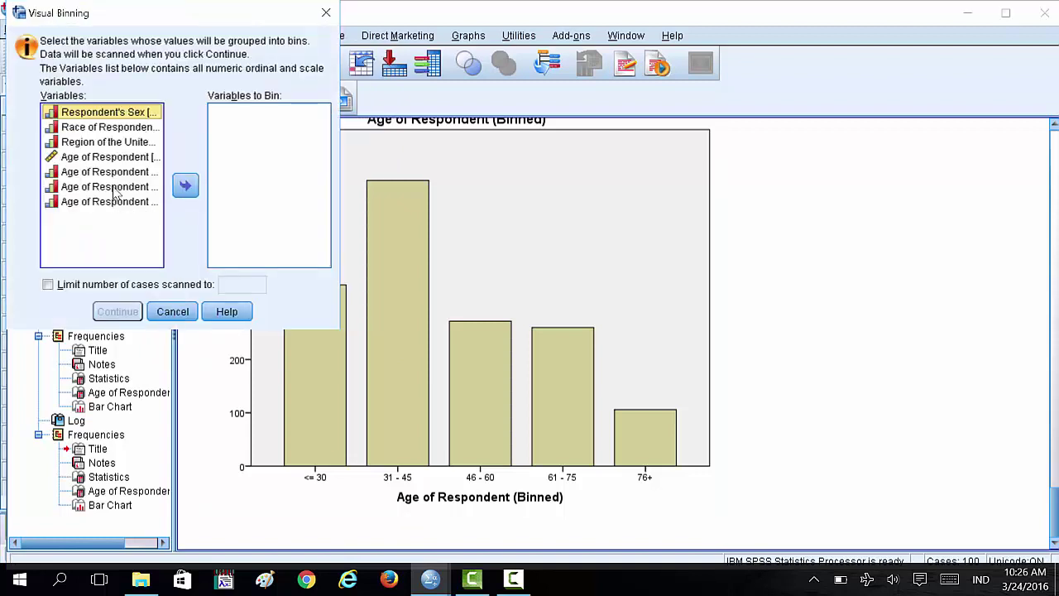
{"action": "left_click", "coordinate": [113, 159]}
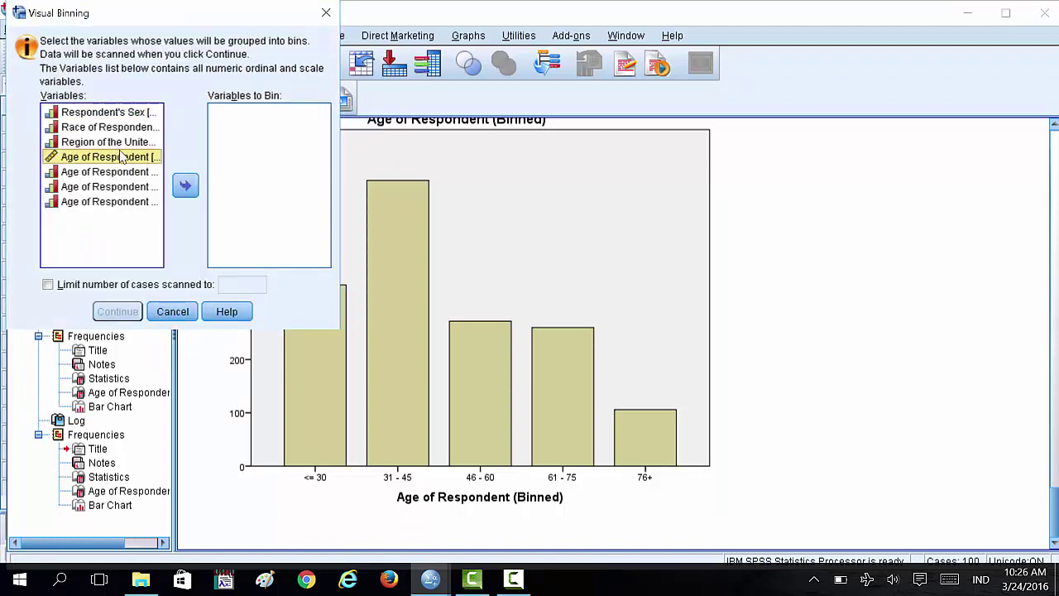
{"action": "left_click", "coordinate": [175, 192]}
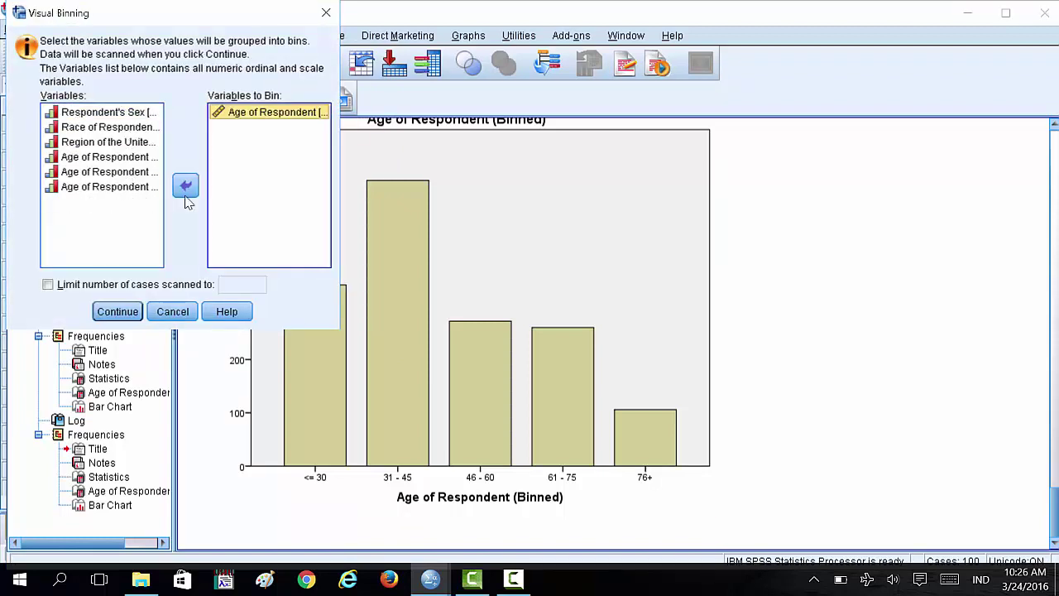
{"action": "left_click", "coordinate": [130, 311]}
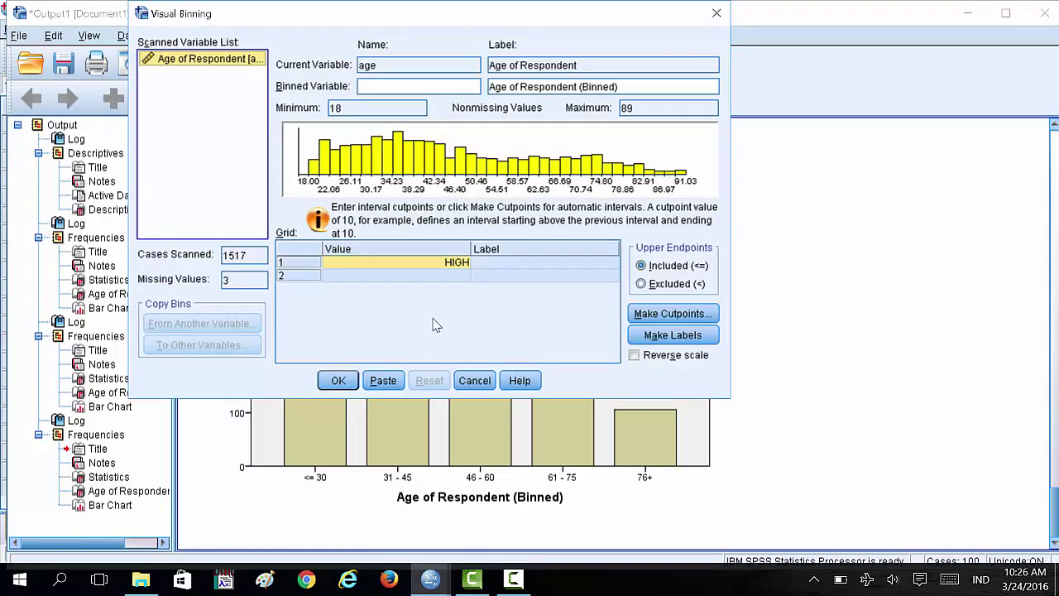
{"action": "left_click", "coordinate": [641, 322]}
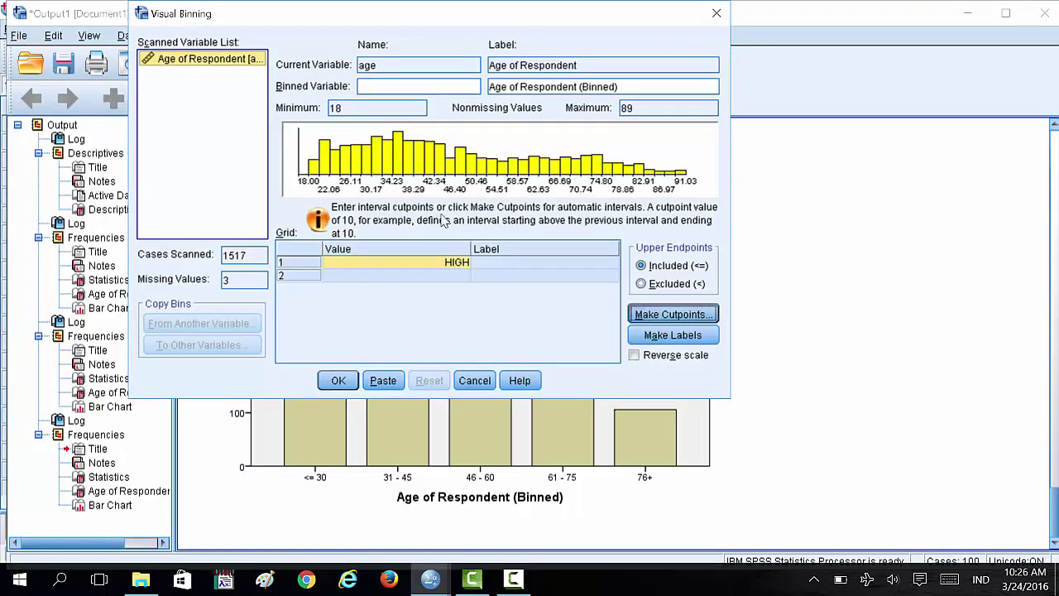
{"action": "left_click", "coordinate": [247, 301]}
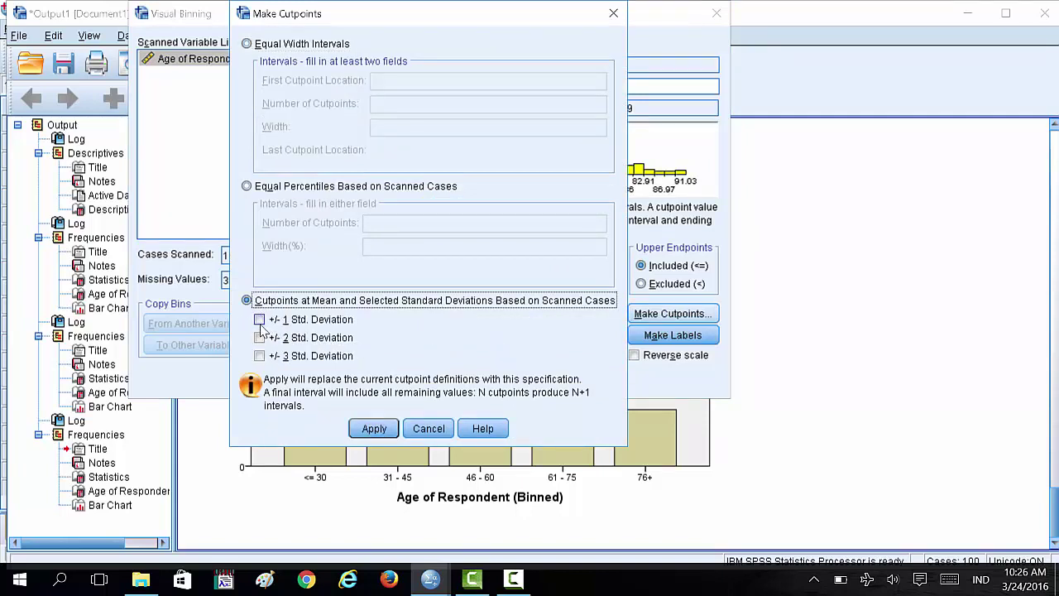
{"action": "left_click", "coordinate": [259, 321]}
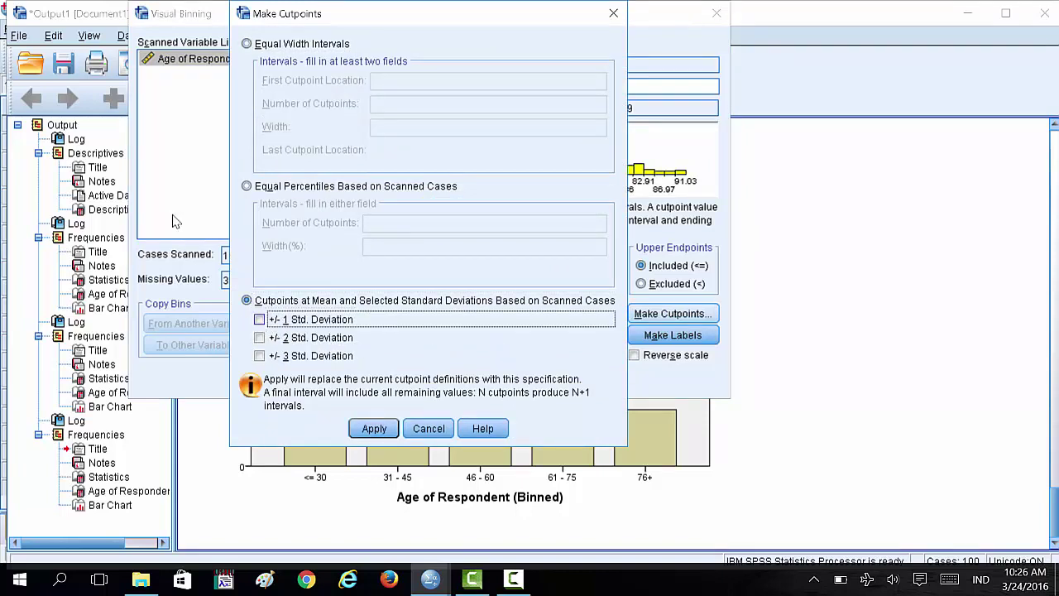
{"action": "left_click", "coordinate": [373, 427]}
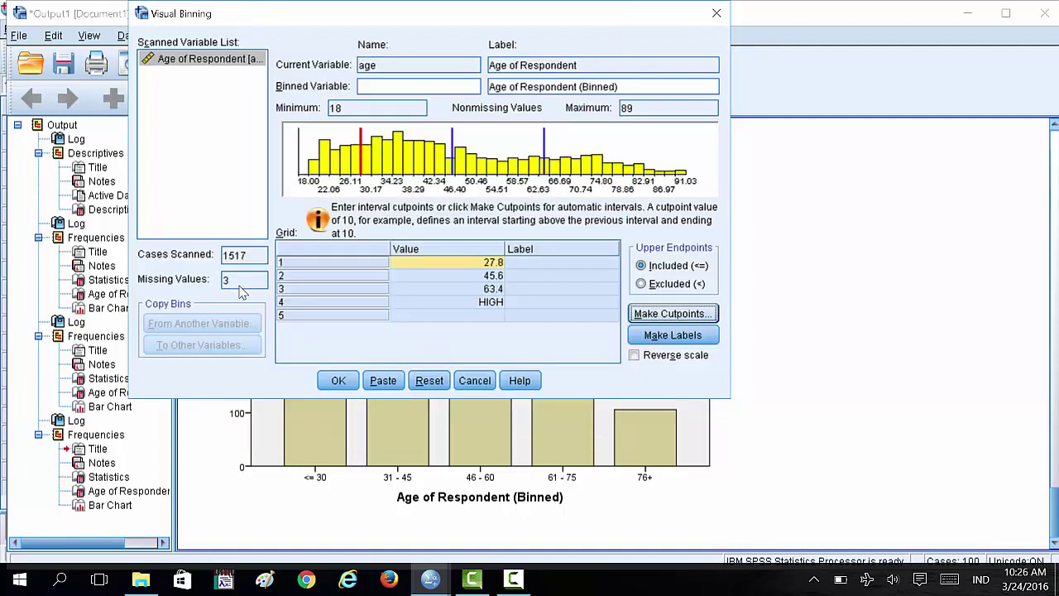
Generate labels for the standard-deviation bins, name the binned variable Age5 and create it
{"action": "left_click", "coordinate": [691, 335]}
{"action": "left_click", "coordinate": [382, 382]}
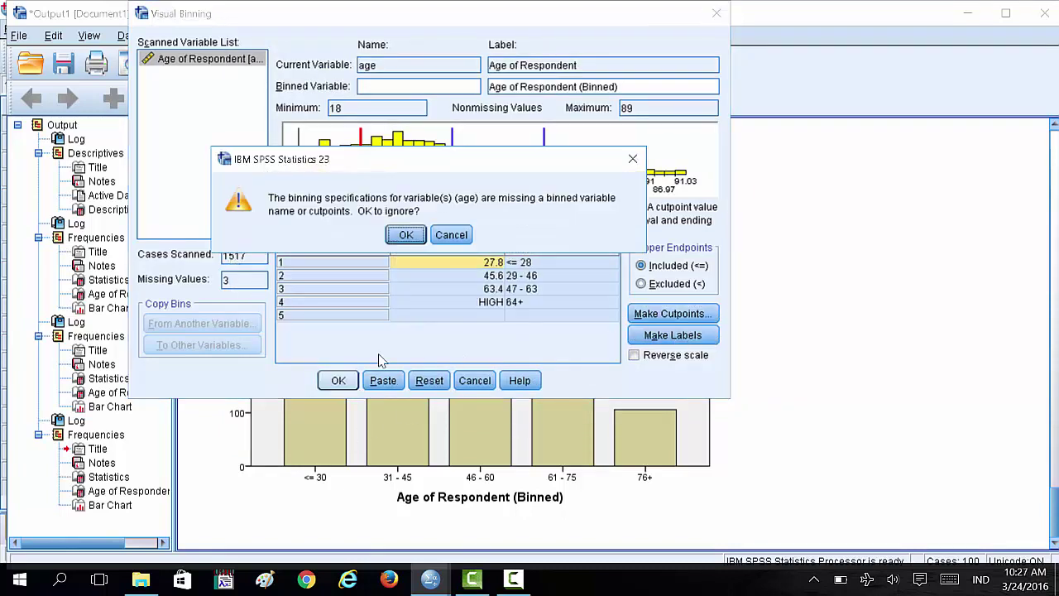
{"action": "left_click", "coordinate": [450, 234]}
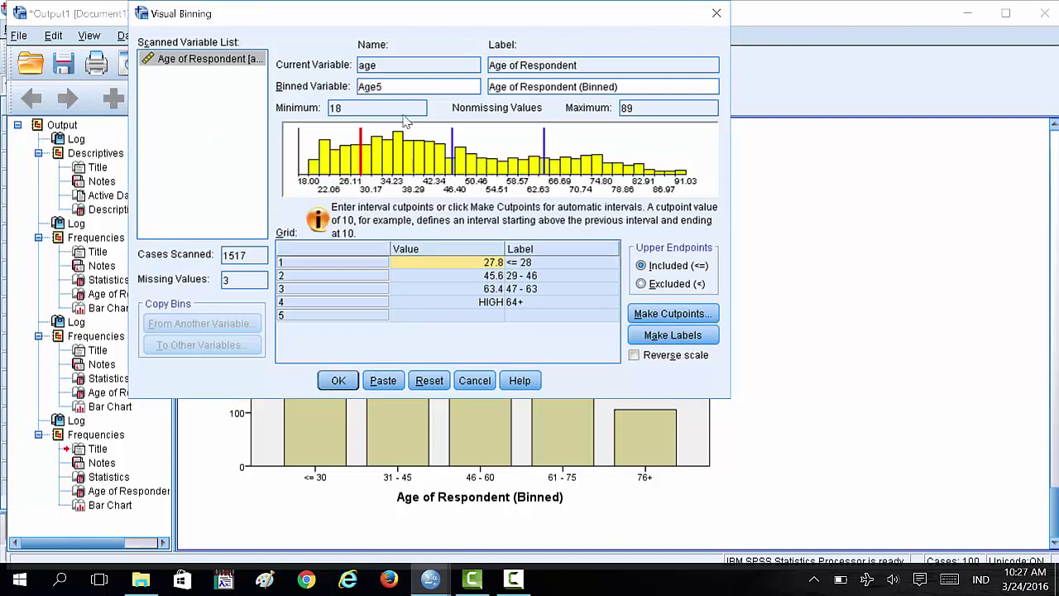
{"action": "left_click", "coordinate": [339, 381]}
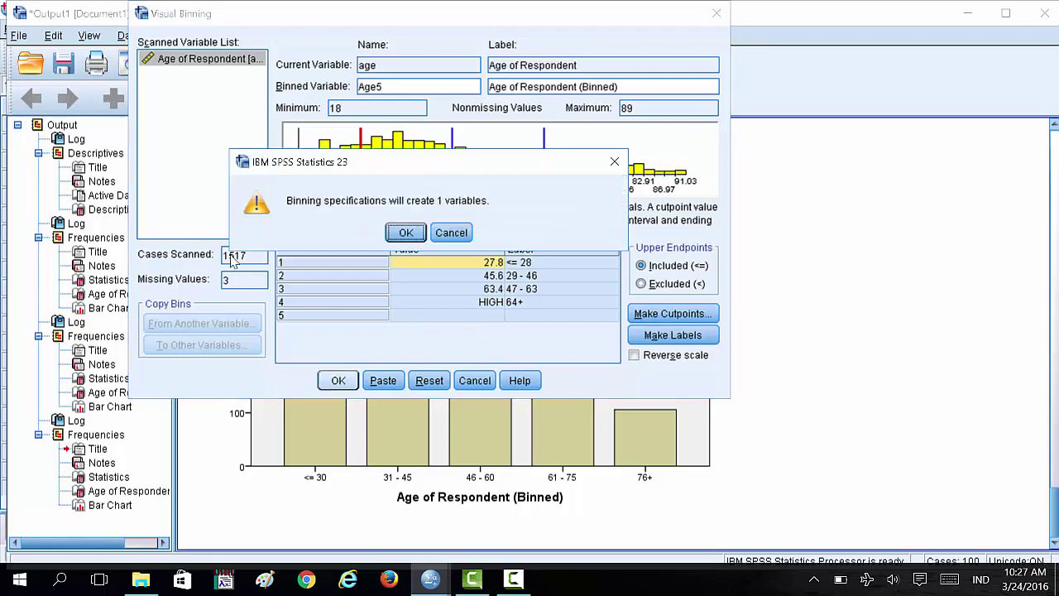
{"action": "left_click", "coordinate": [405, 234]}
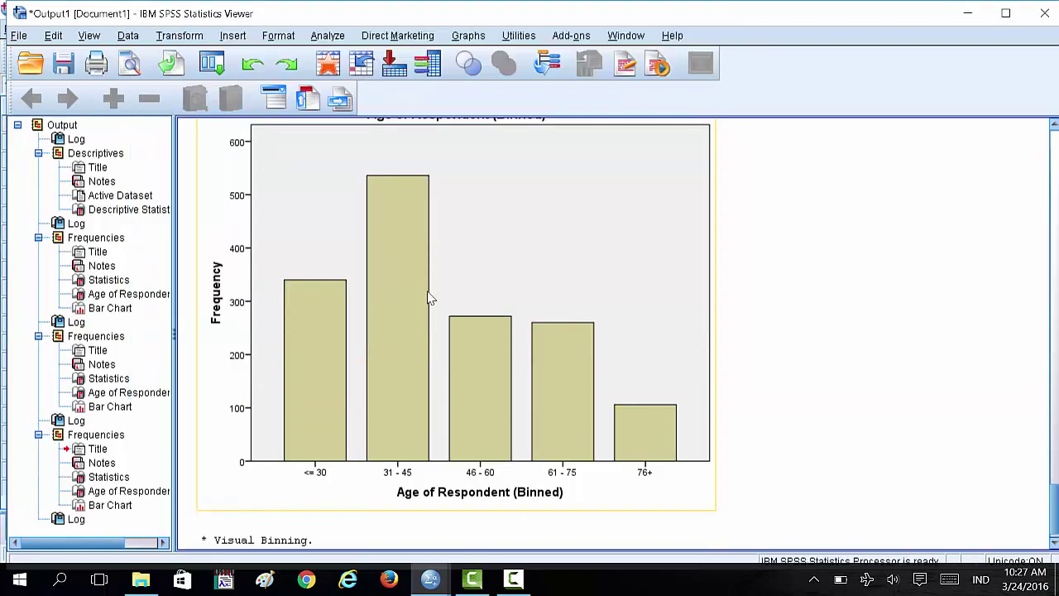
Return to the survey data and check the new Age5 column of binned values
{"action": "left_click", "coordinate": [434, 577]}
{"action": "left_click", "coordinate": [485, 522]}
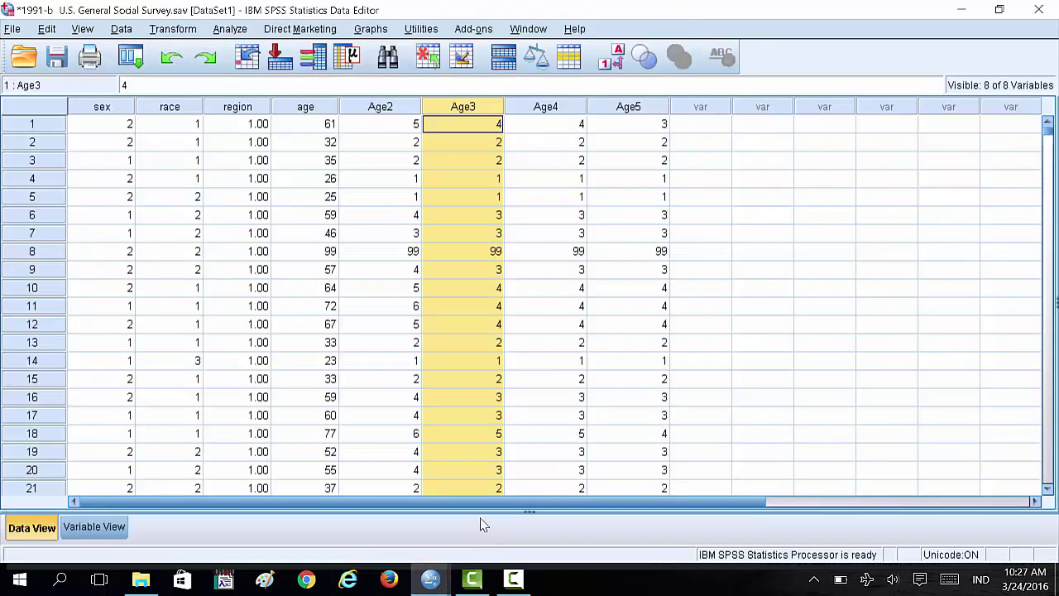
{"action": "left_click", "coordinate": [638, 124]}
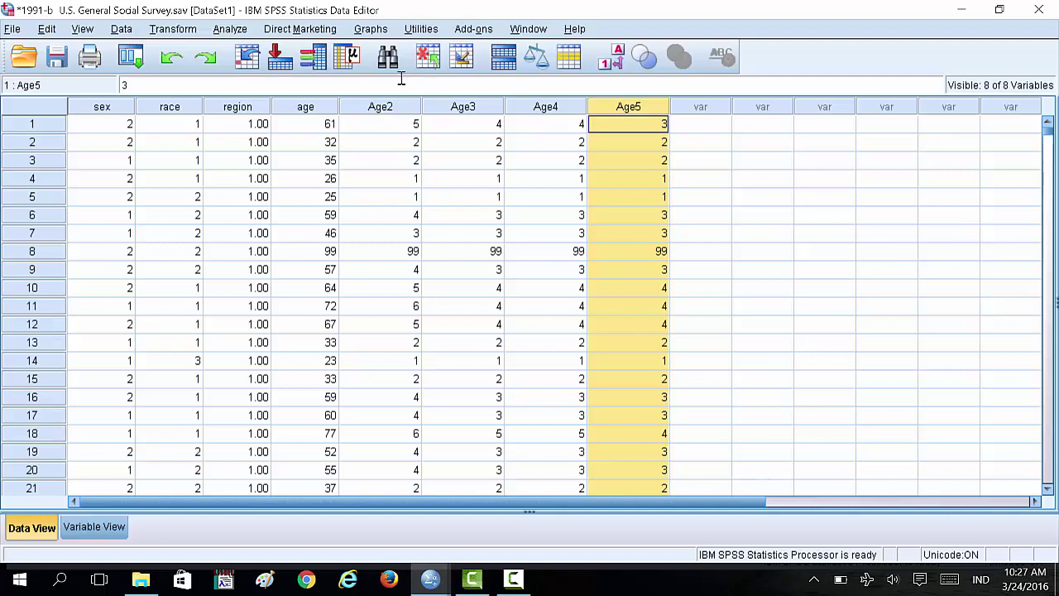
Run the frequency analysis with Age5 in place of Age4 and review its frequency table and bar chart
{"action": "left_click", "coordinate": [230, 29]}
{"action": "mouse_move", "coordinate": [352, 81]}
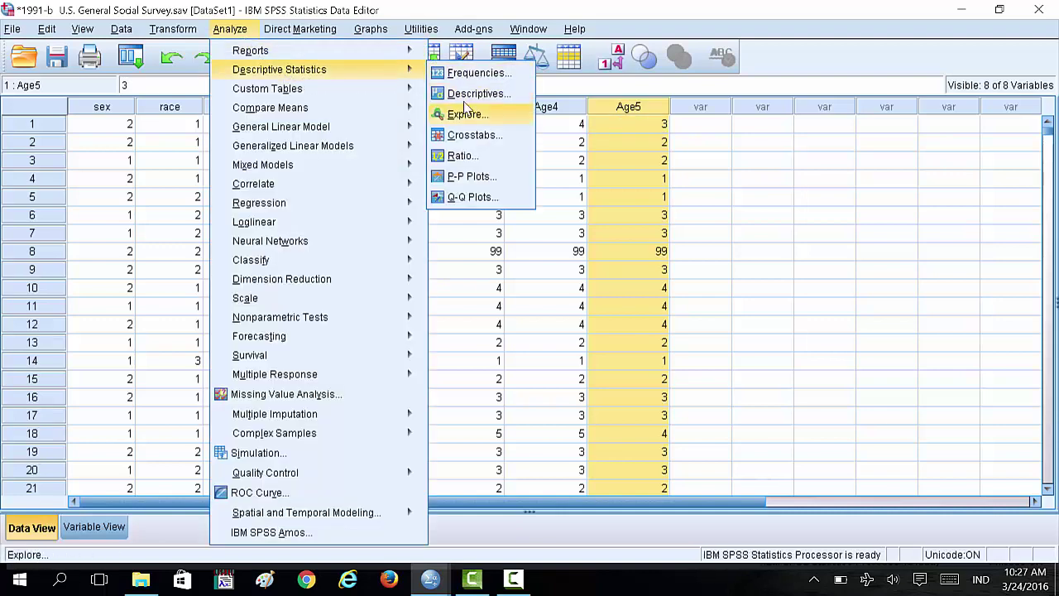
{"action": "left_click", "coordinate": [468, 74]}
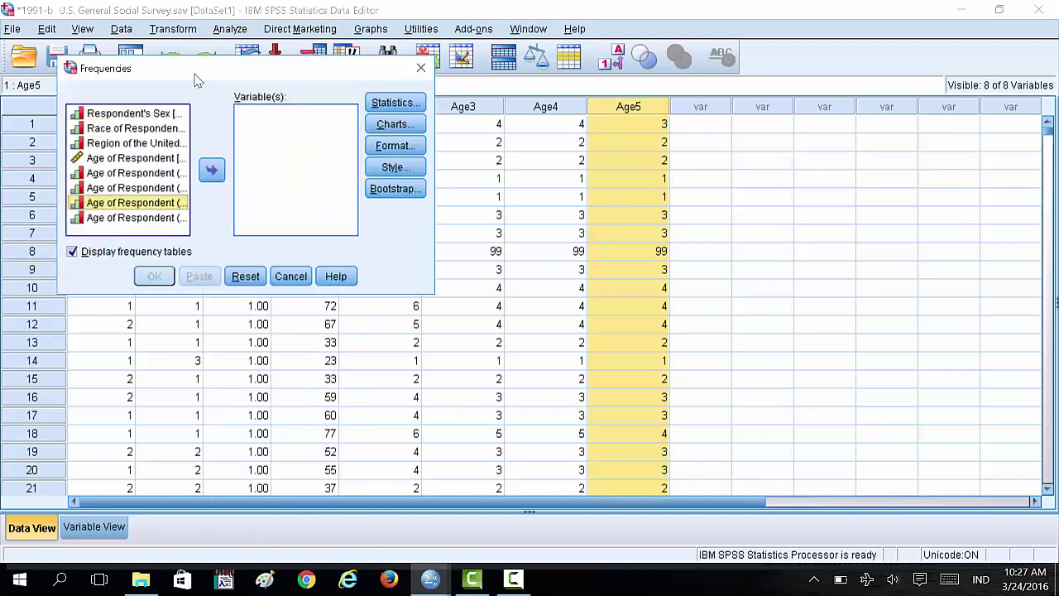
{"action": "left_click", "coordinate": [158, 218]}
{"action": "left_click", "coordinate": [212, 172]}
{"action": "left_click", "coordinate": [155, 276]}
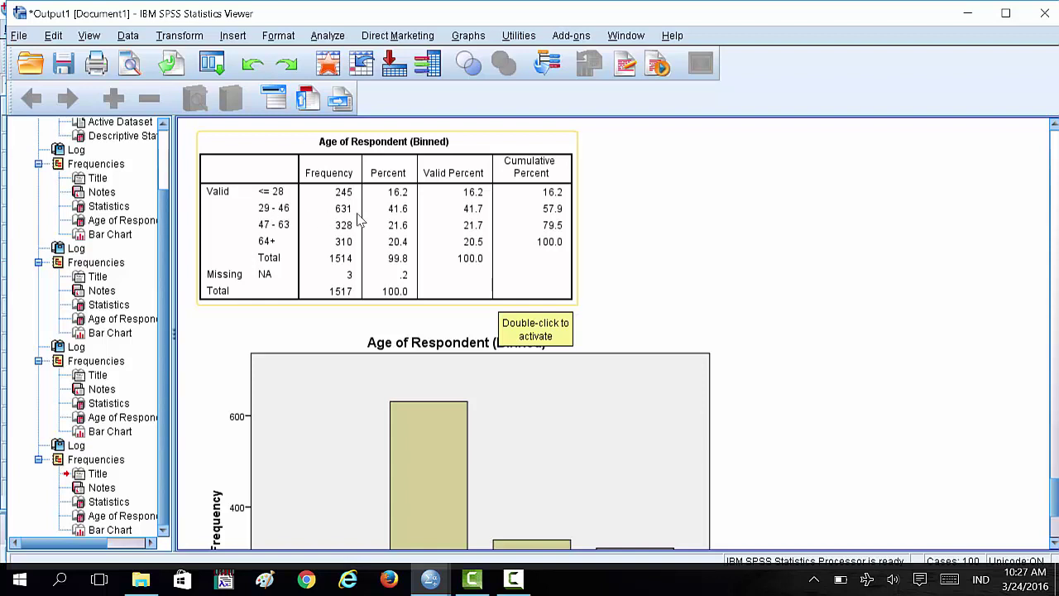
{"action": "scroll", "coordinate": [695, 296], "scroll_direction": "down", "scroll_amount": 3}
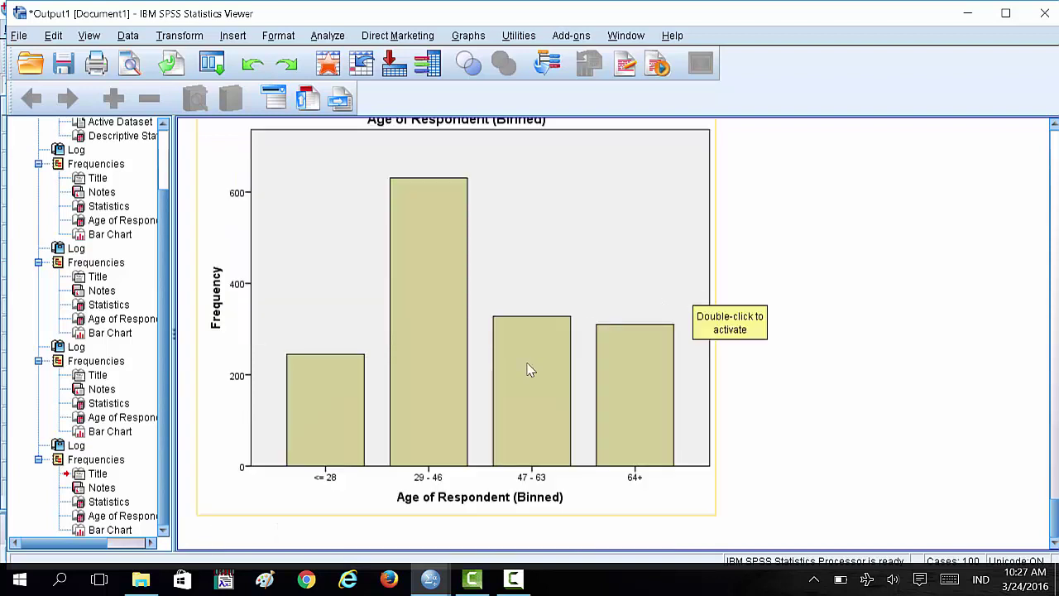
{"action": "left_click", "coordinate": [514, 582]}
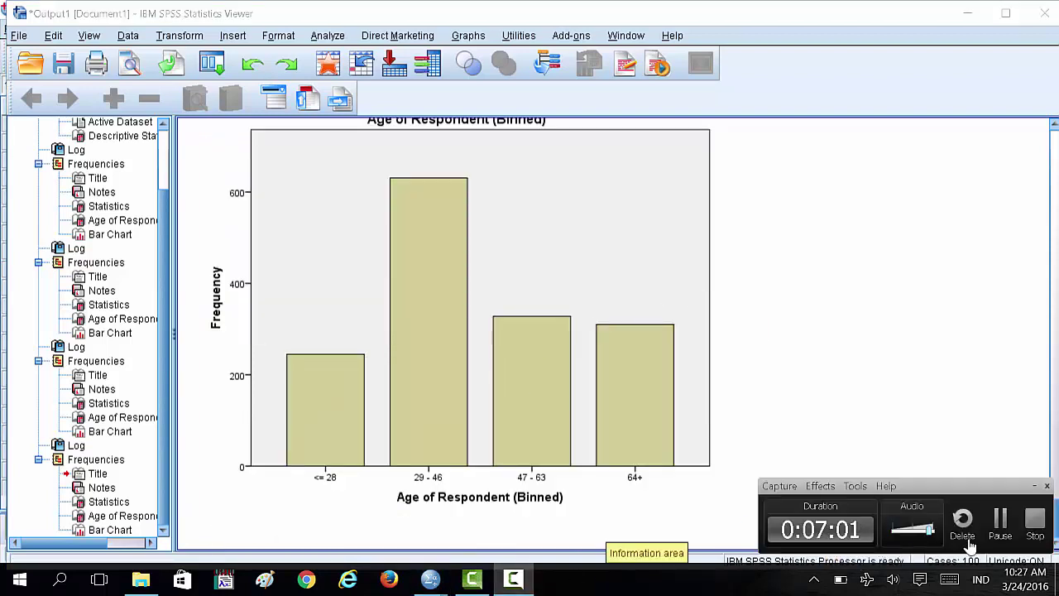